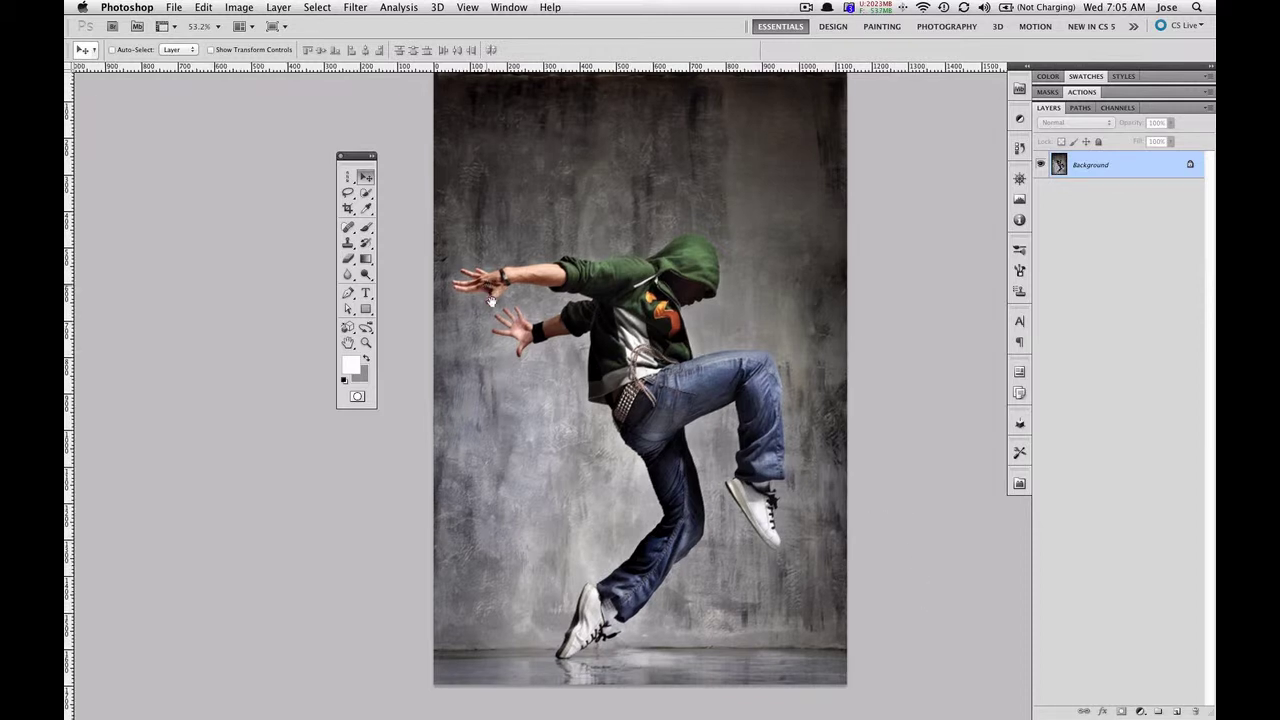
- Lasso a freehand outline around the dancer's upper, front hand up to the wristband and copy it onto its own layer
{"action": "left_click_drag", "start_coordinate": [490, 288], "coordinate": [651, 333]}
{"action": "key", "text": "super+space"}
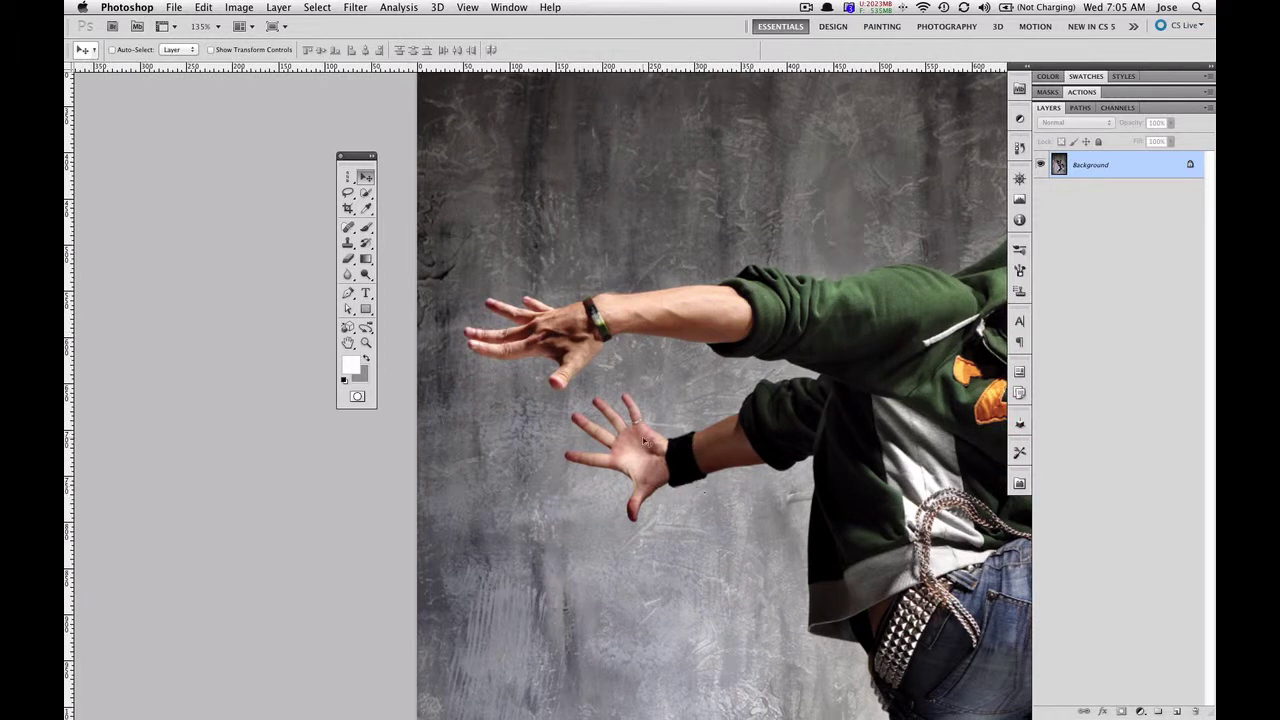
{"action": "key", "text": "l"}
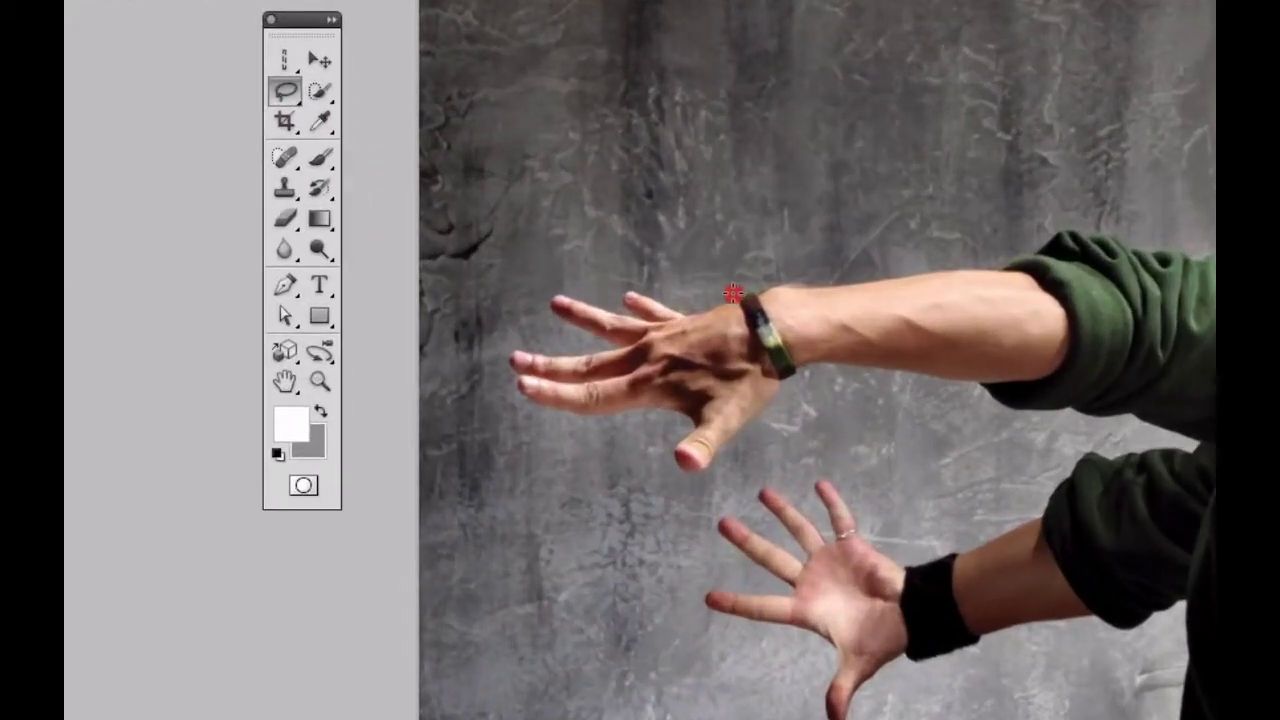
{"action": "left_click_drag", "start_coordinate": [583, 298], "coordinate": [529, 296]}
{"action": "mouse_move", "coordinate": [637, 291]}
{"action": "left_mouse_down"}
{"action": "mouse_move", "coordinate": [548, 290]}
{"action": "mouse_move", "coordinate": [556, 330]}
{"action": "mouse_move", "coordinate": [573, 341]}
{"action": "mouse_move", "coordinate": [526, 343]}
{"action": "mouse_move", "coordinate": [509, 368]}
{"action": "mouse_move", "coordinate": [531, 406]}
{"action": "mouse_move", "coordinate": [628, 432]}
{"action": "mouse_move", "coordinate": [651, 479]}
{"action": "mouse_move", "coordinate": [674, 491]}
{"action": "mouse_move", "coordinate": [794, 406]}
{"action": "mouse_move", "coordinate": [757, 314]}
{"action": "left_mouse_up"}
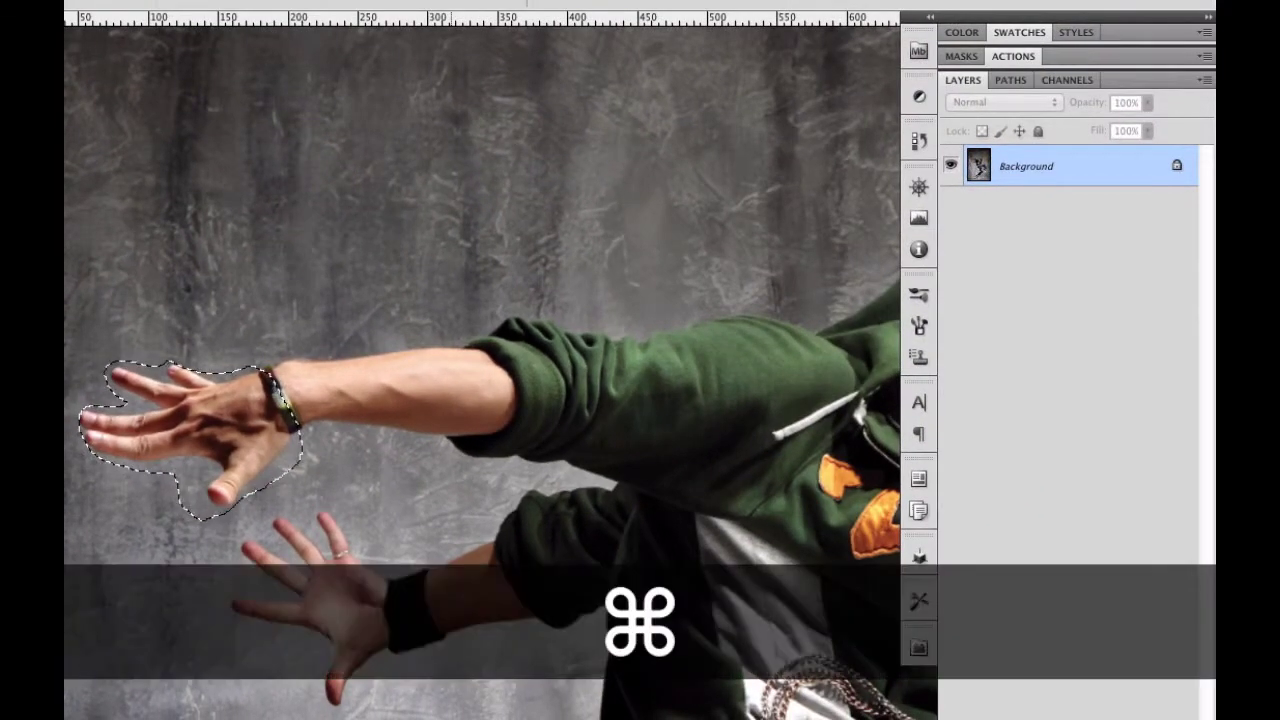
{"action": "key", "text": "super+j"}
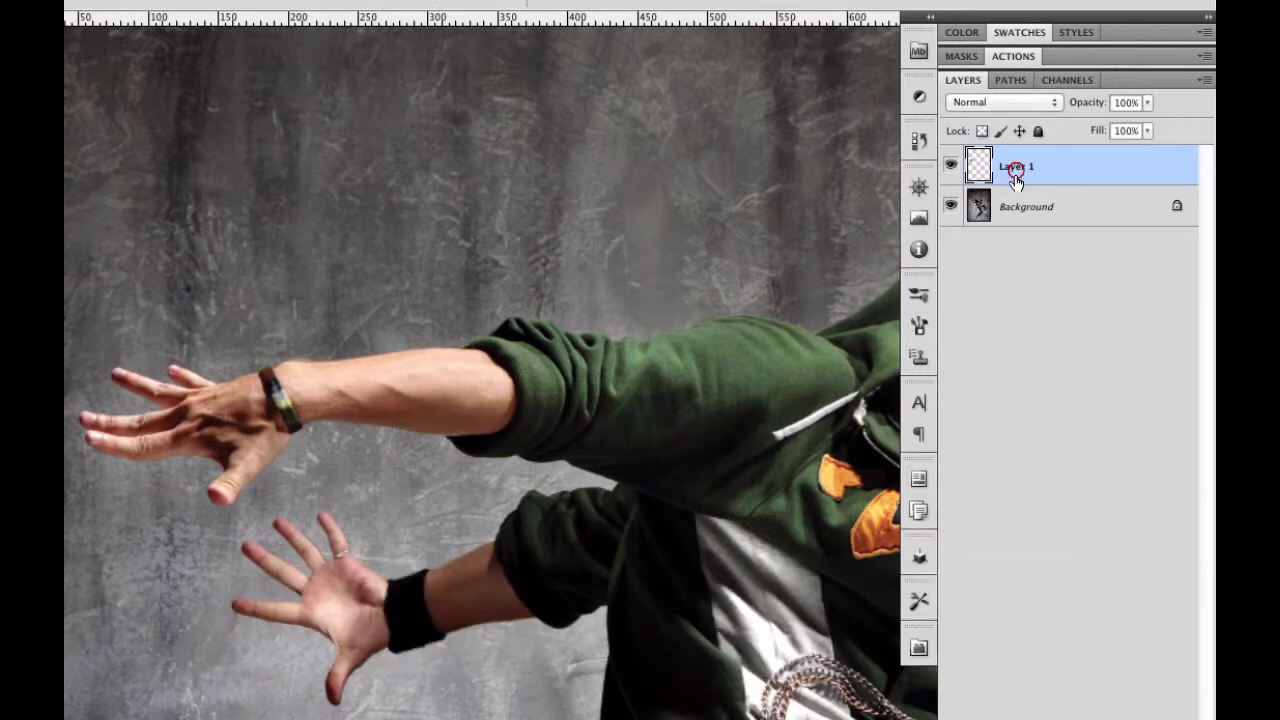
- Rename the copied hand layer as "Front Hand"
{"action": "double_click", "coordinate": [1014, 168]}
{"action": "left_click", "coordinate": [1130, 229]}
{"action": "double_click", "coordinate": [1017, 167]}
{"action": "type", "text": "Hand"}
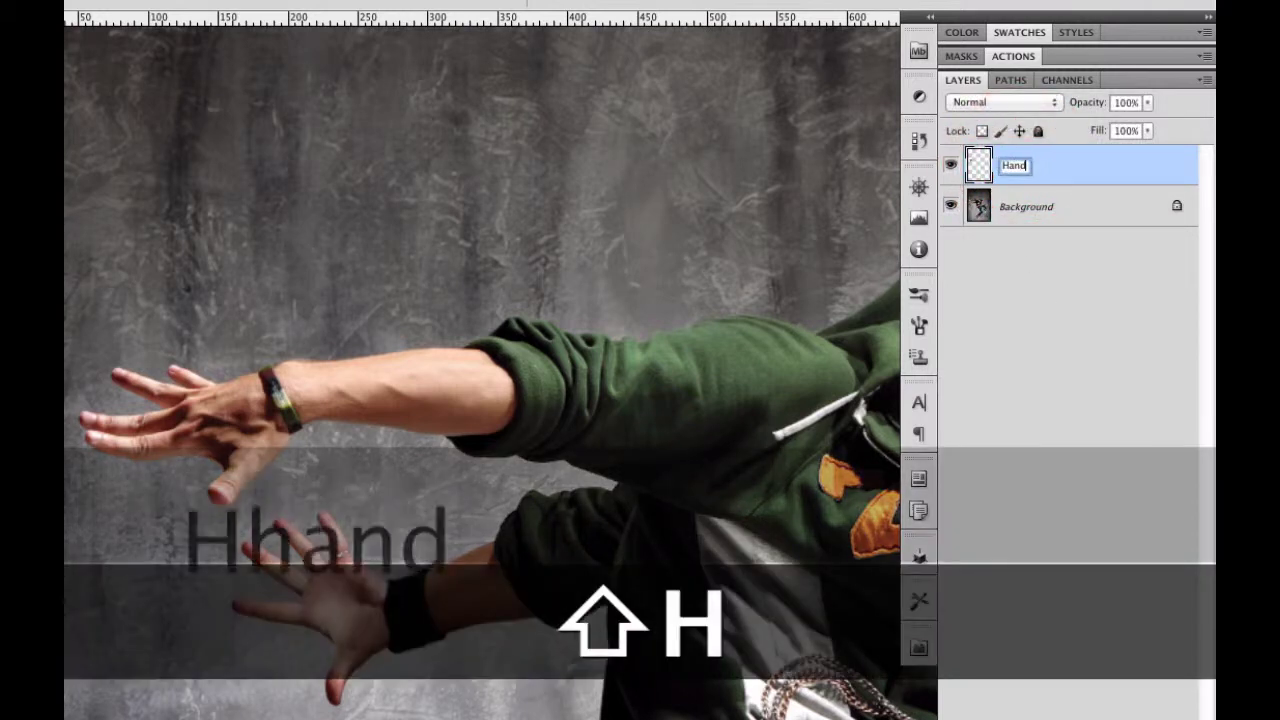
{"action": "key", "text": "Up"}
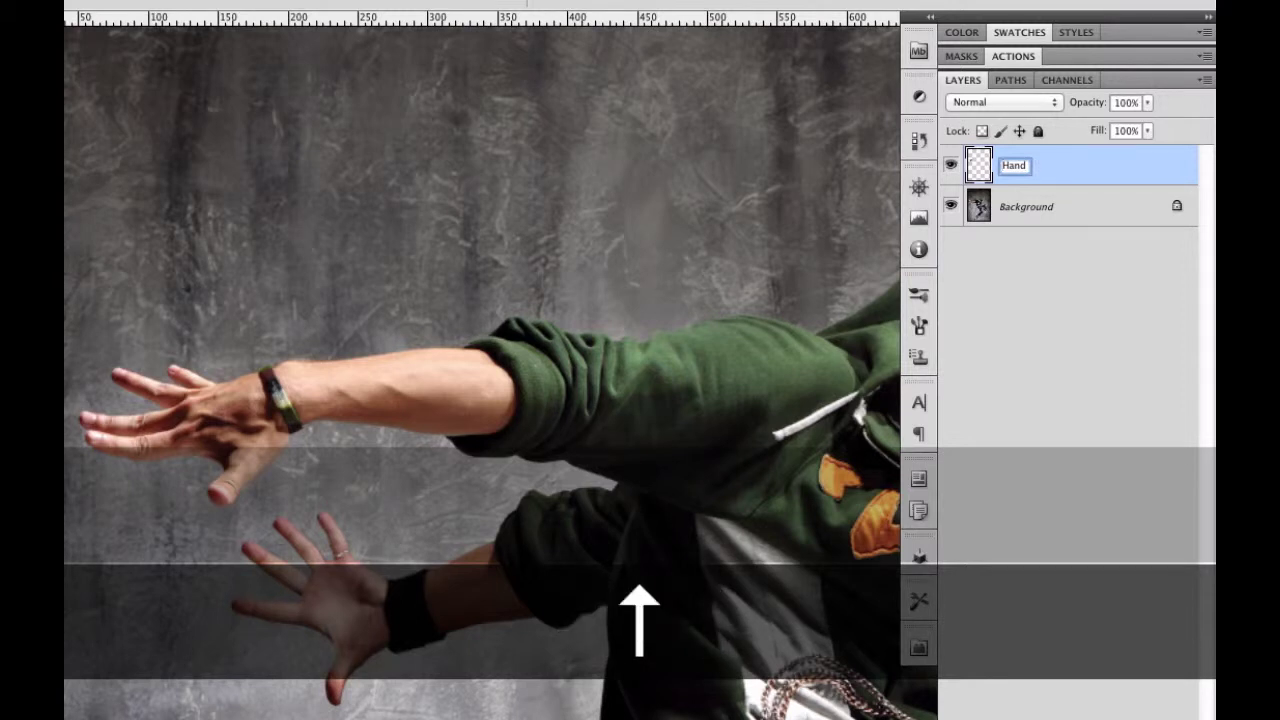
{"action": "type", "text": "Front"}
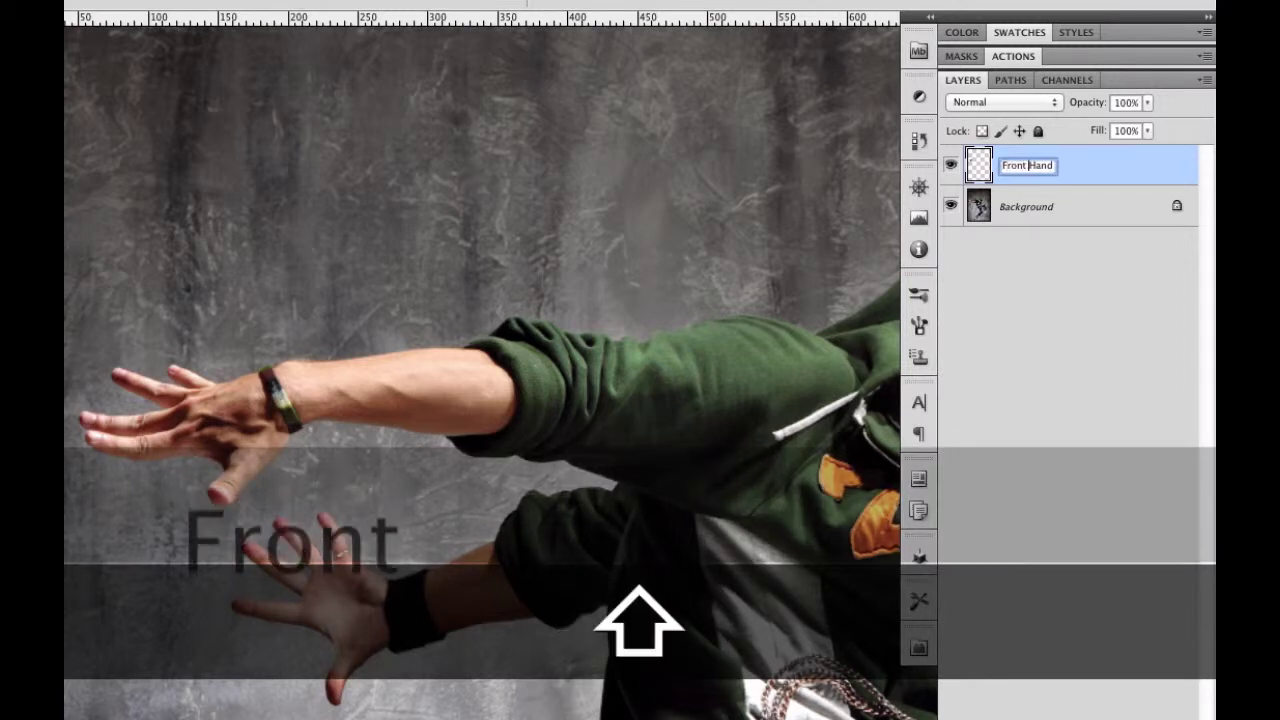
{"action": "key", "text": "Return"}
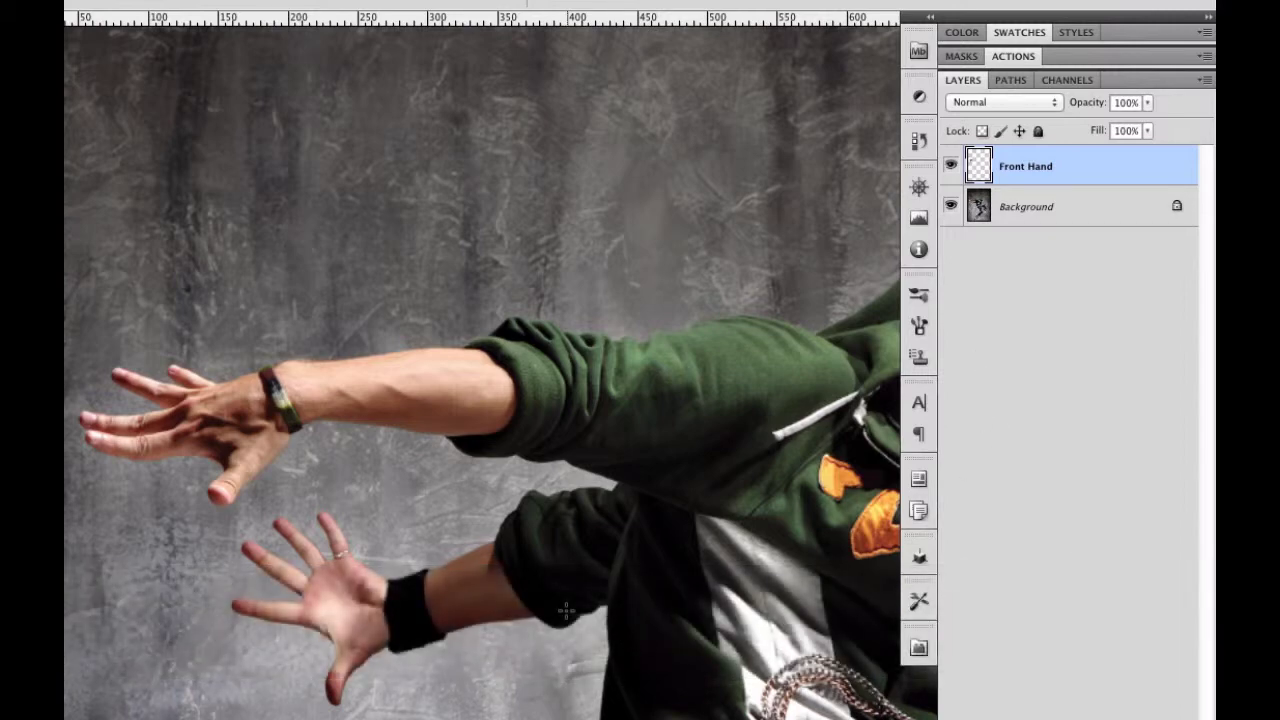
- Apply a Motion Blur with a 90° angle and 699 pixels distance to the Front Hand layer
{"action": "key", "text": "super+minus"}
{"action": "key", "text": "super+minus"}
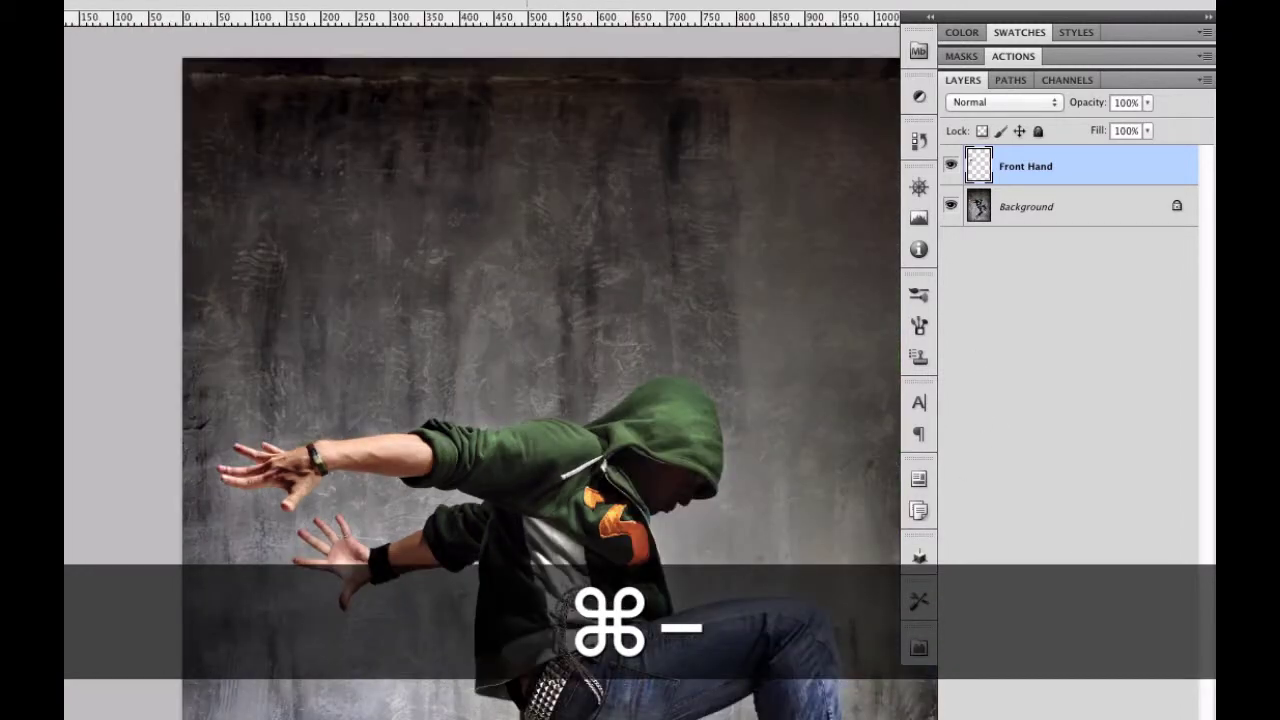
{"action": "left_click_drag", "start_coordinate": [500, 664], "coordinate": [413, 567]}
{"action": "key", "text": "v"}
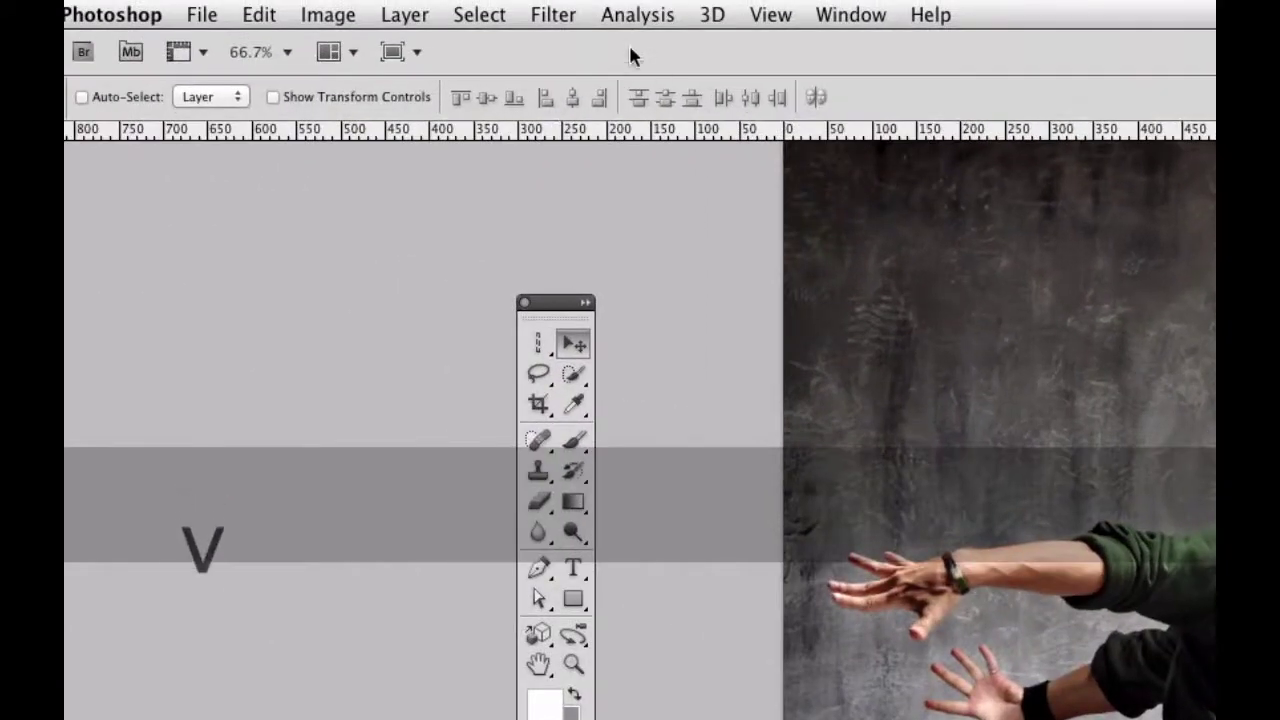
{"action": "left_click", "coordinate": [556, 12]}
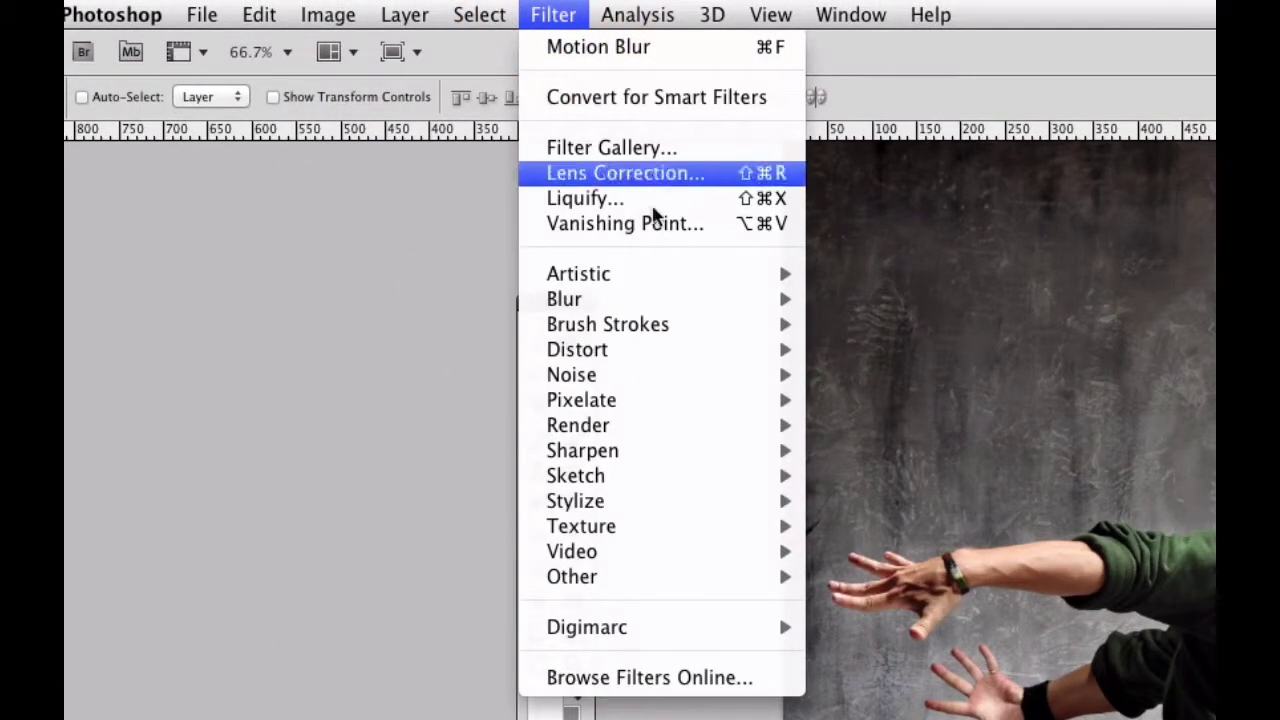
{"action": "mouse_move", "coordinate": [785, 300]}
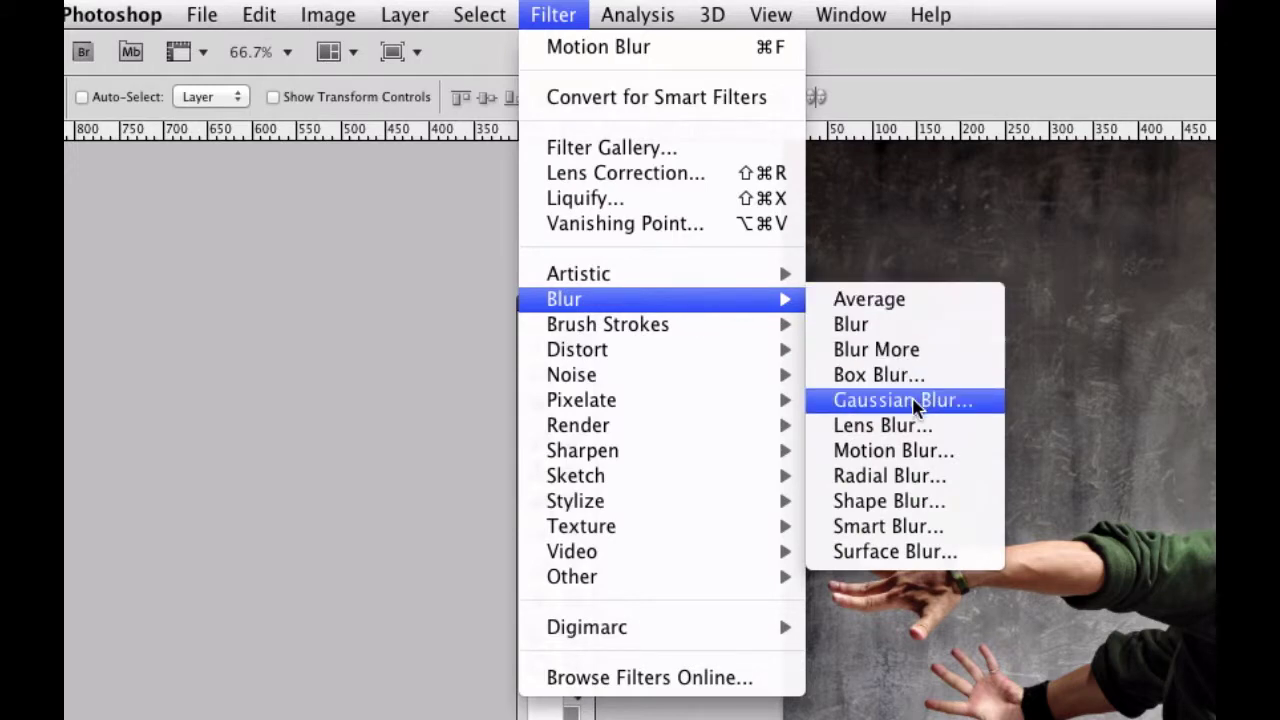
{"action": "left_click", "coordinate": [910, 455]}
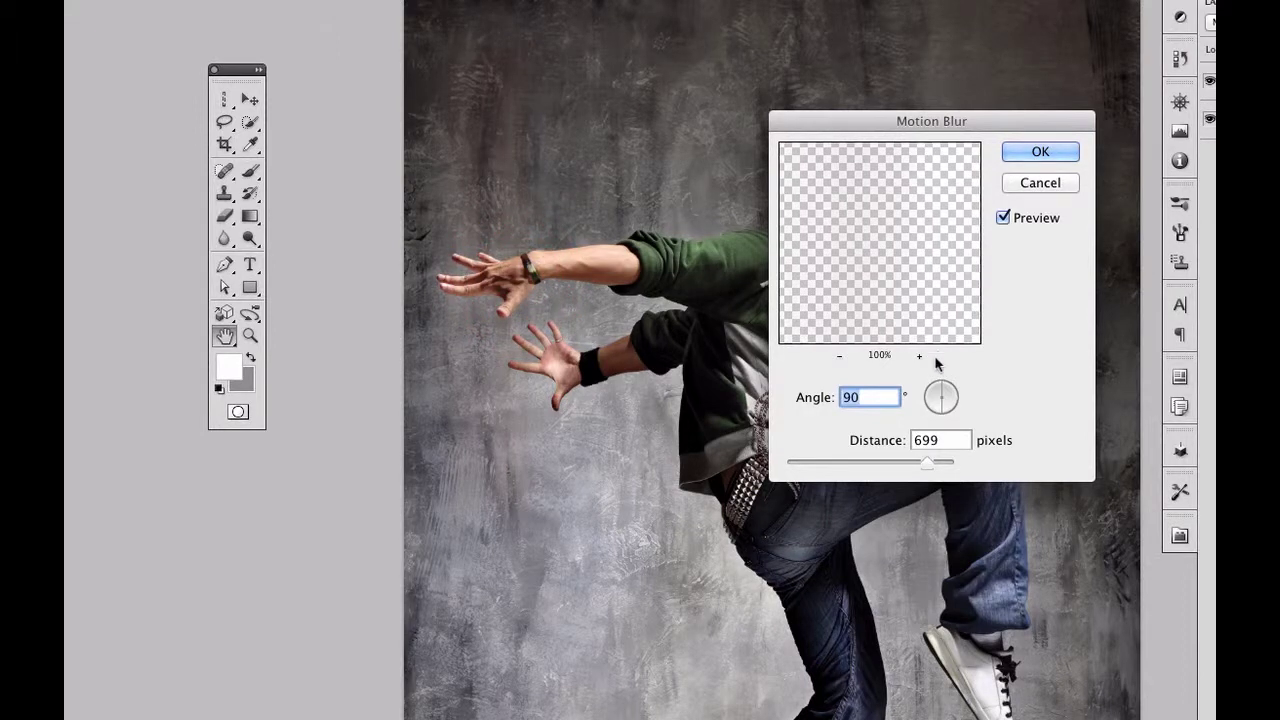
{"action": "left_click", "coordinate": [886, 400]}
{"action": "left_click", "coordinate": [490, 283]}
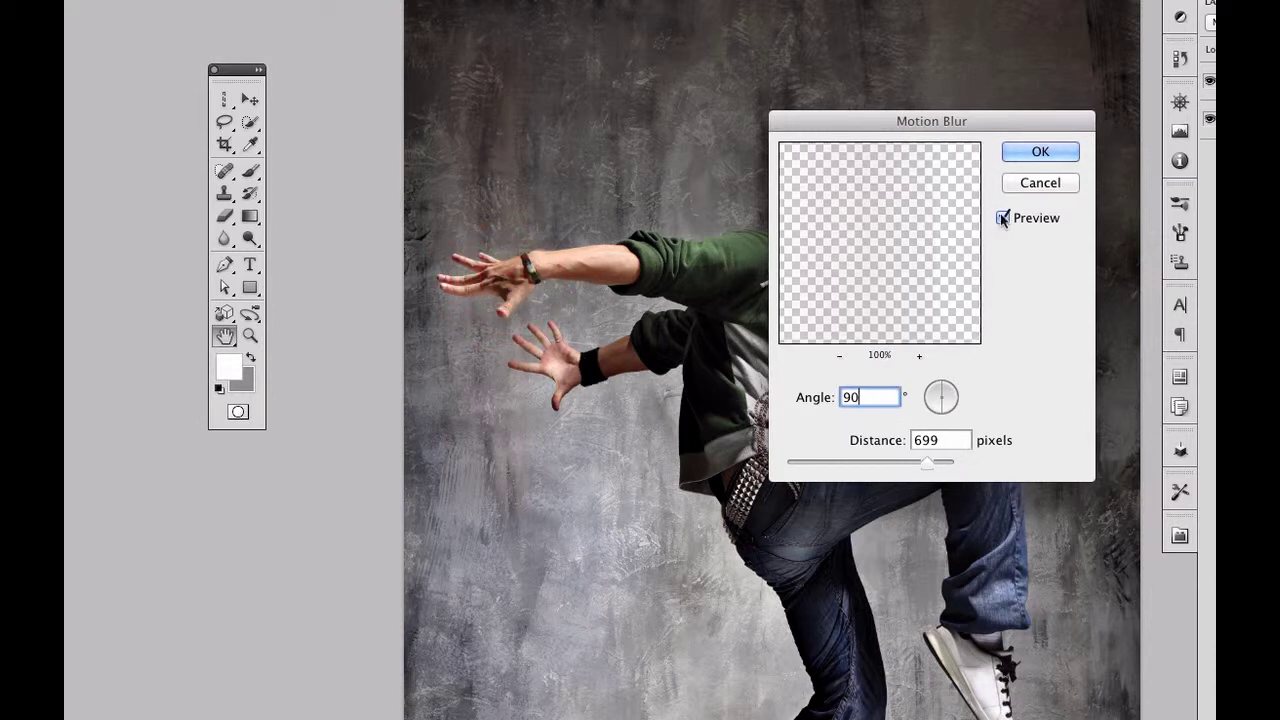
{"action": "left_click", "coordinate": [1063, 151]}
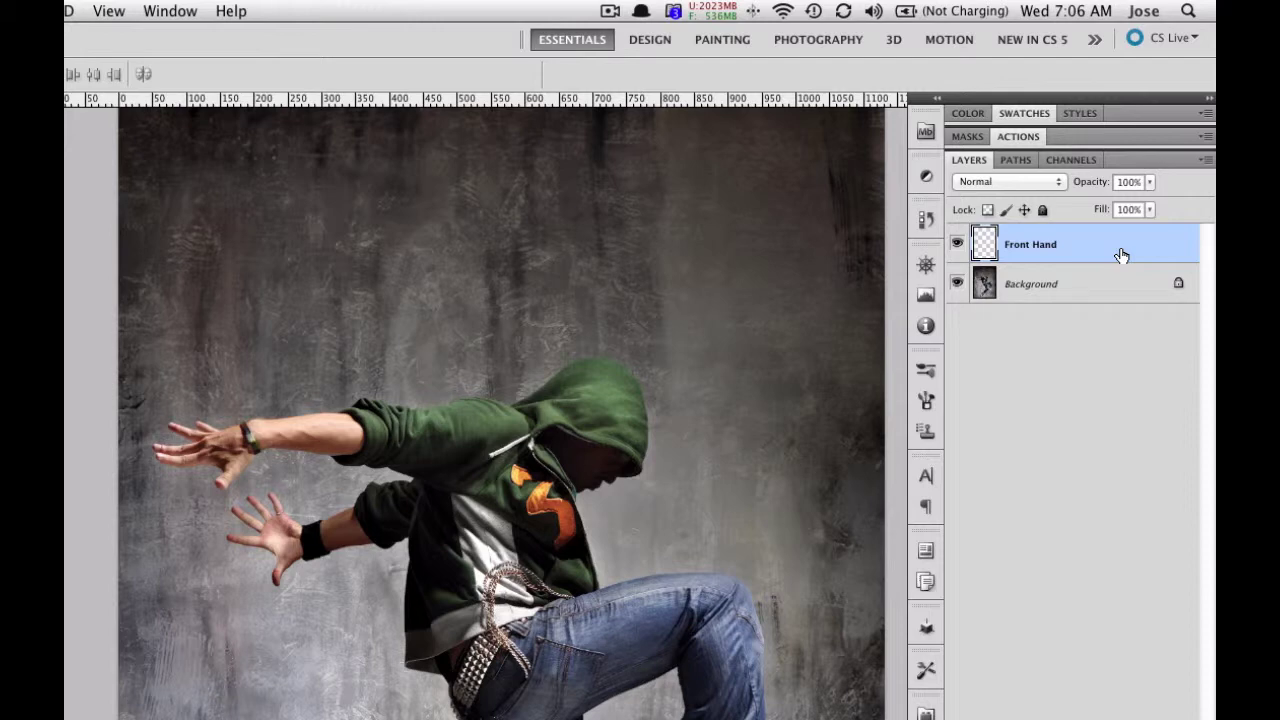
- Duplicate the blurred Front Hand layer thirteen times to build up the vertical streak's intensity
{"action": "key", "text": "super"}
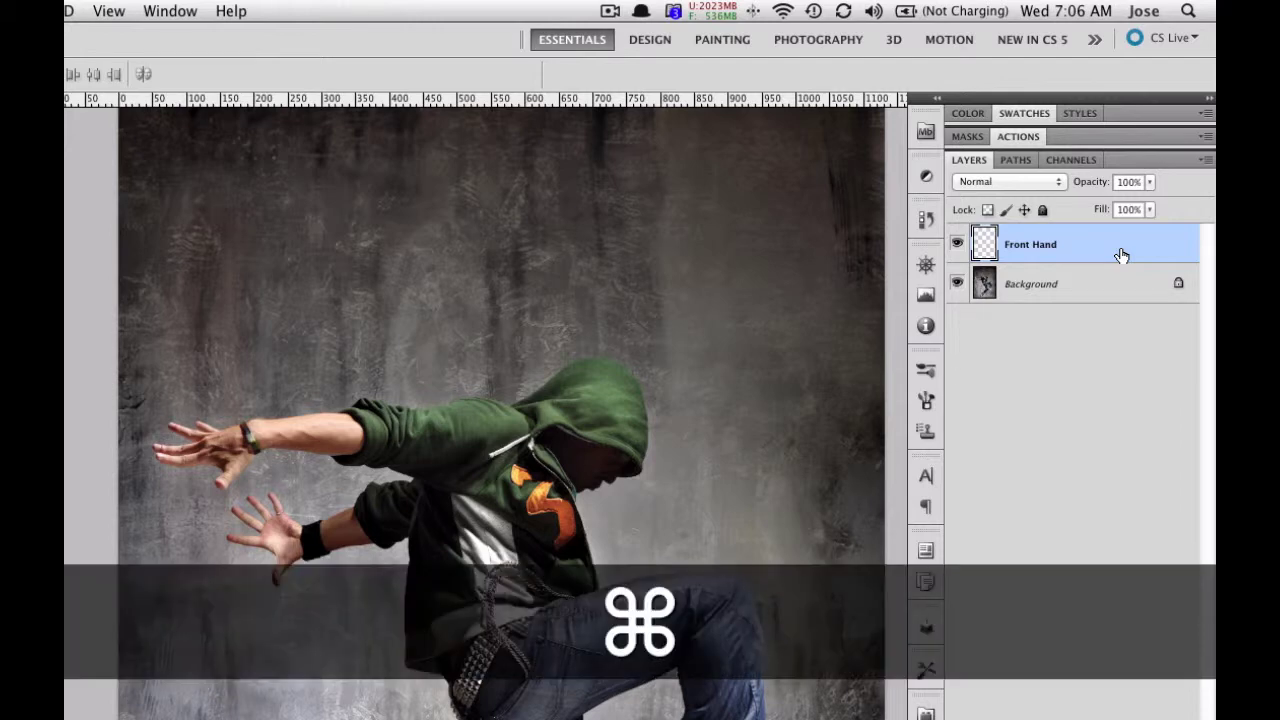
{"action": "key", "text": "super+j"}
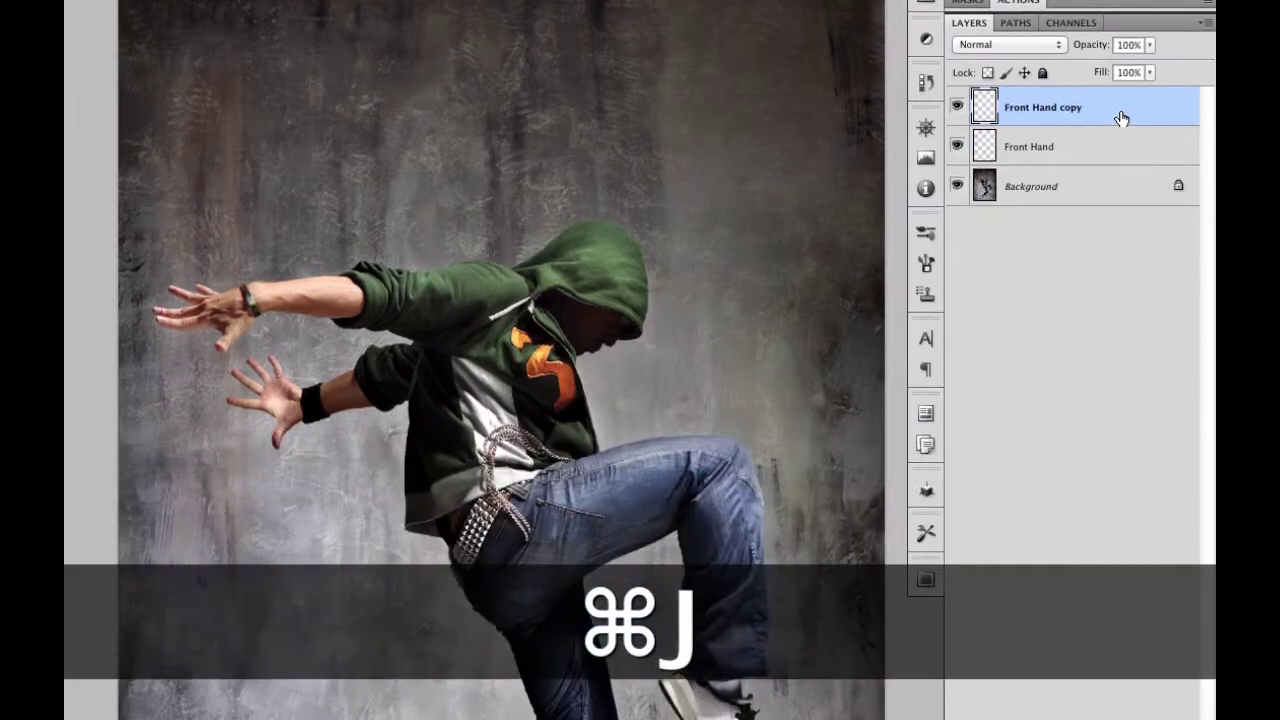
{"action": "key", "text": "super+j"}
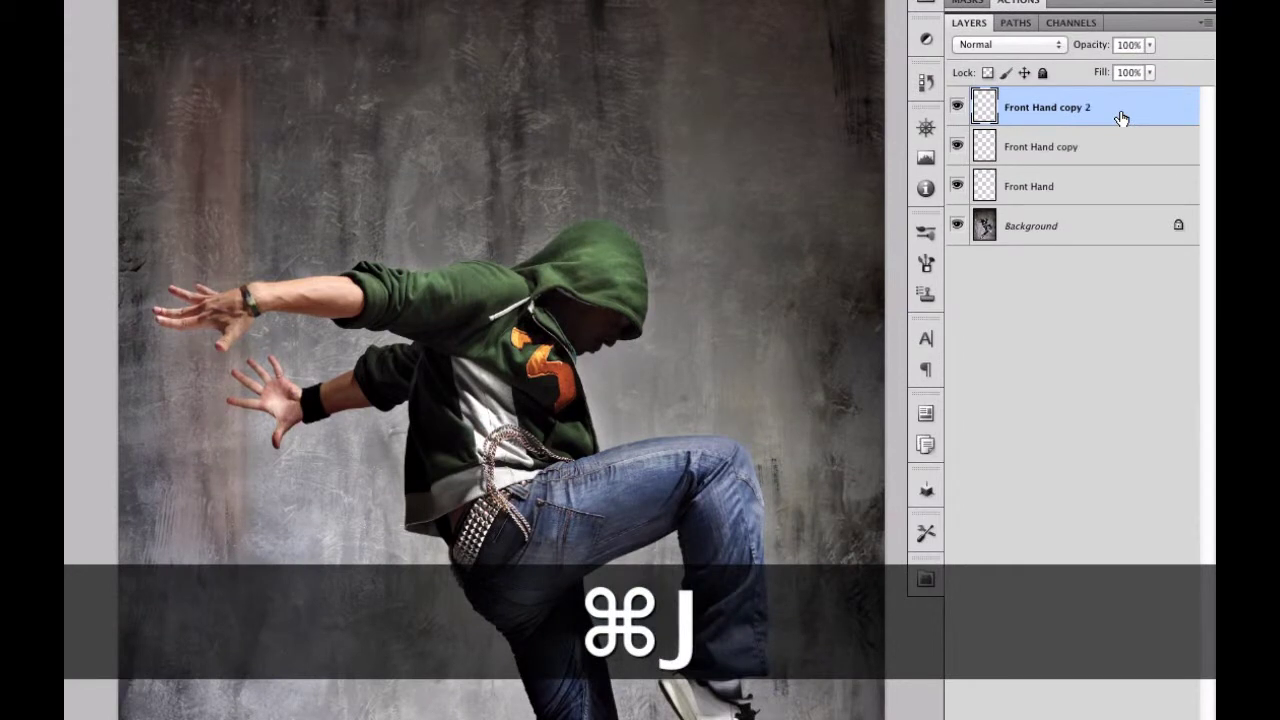
{"action": "key", "text": "super+j"}
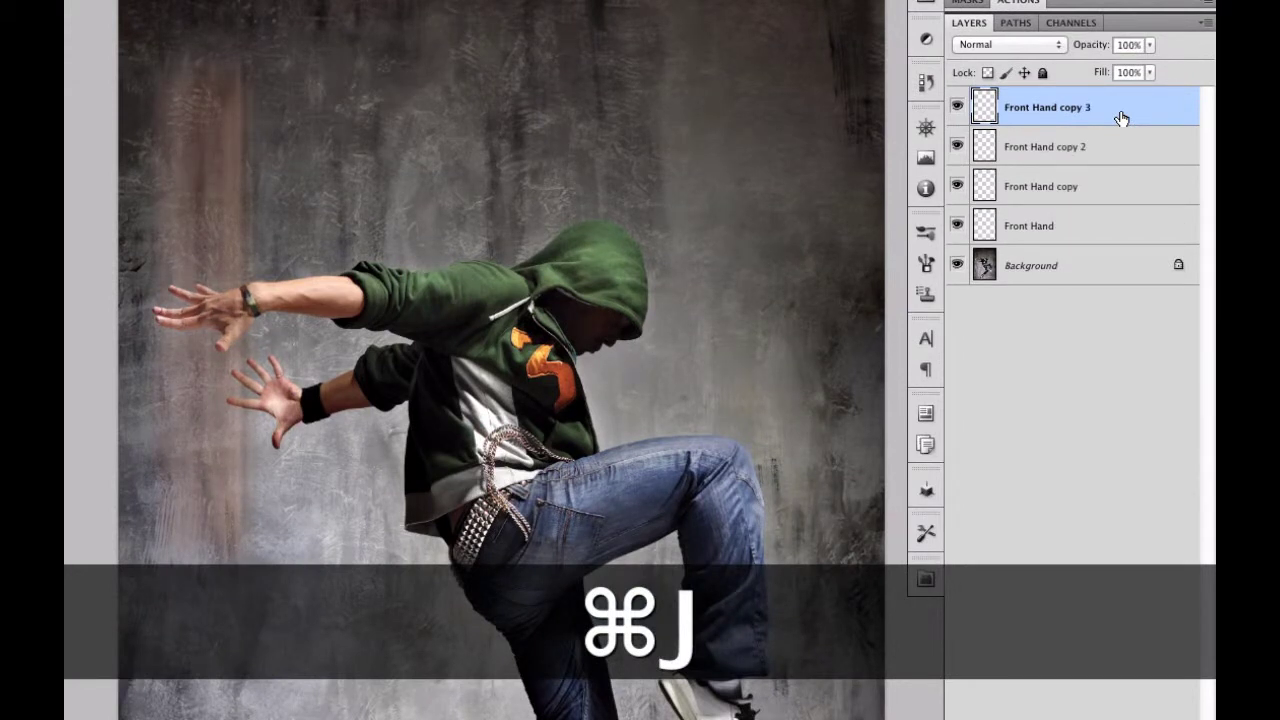
{"action": "key", "text": "super+j"}
{"action": "key", "text": "super+j"}
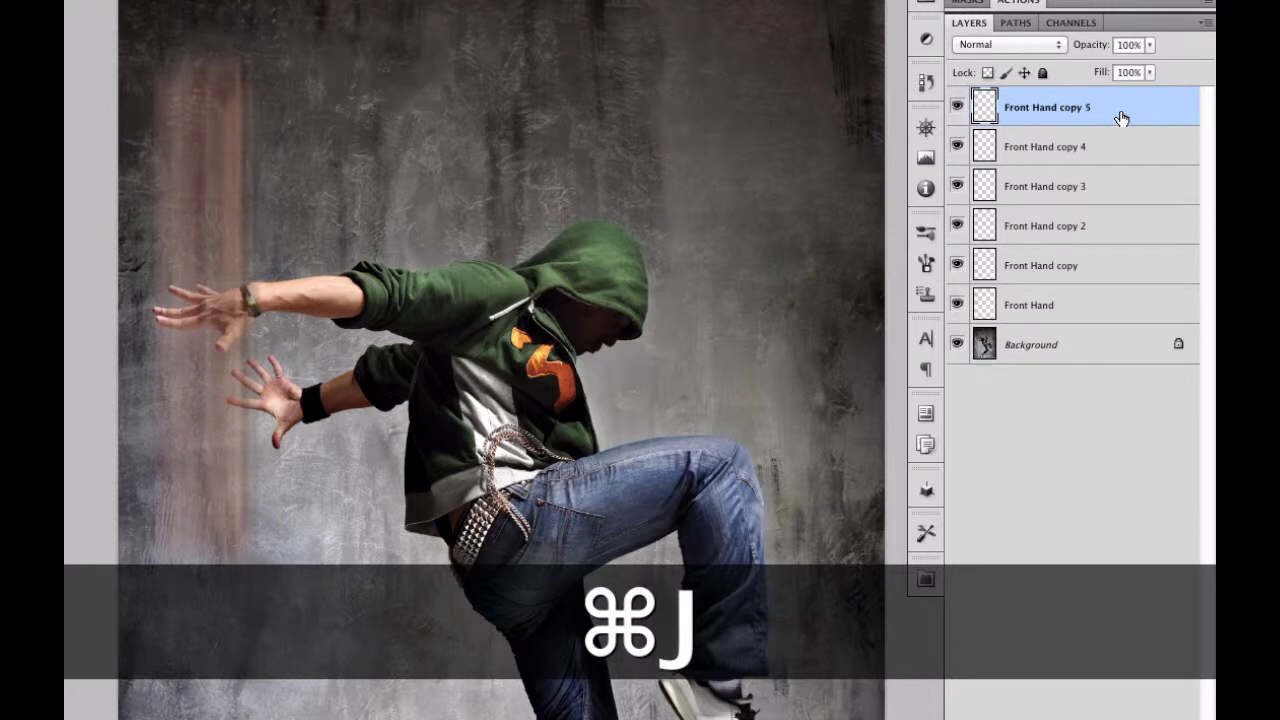
{"action": "key", "text": "super+j"}
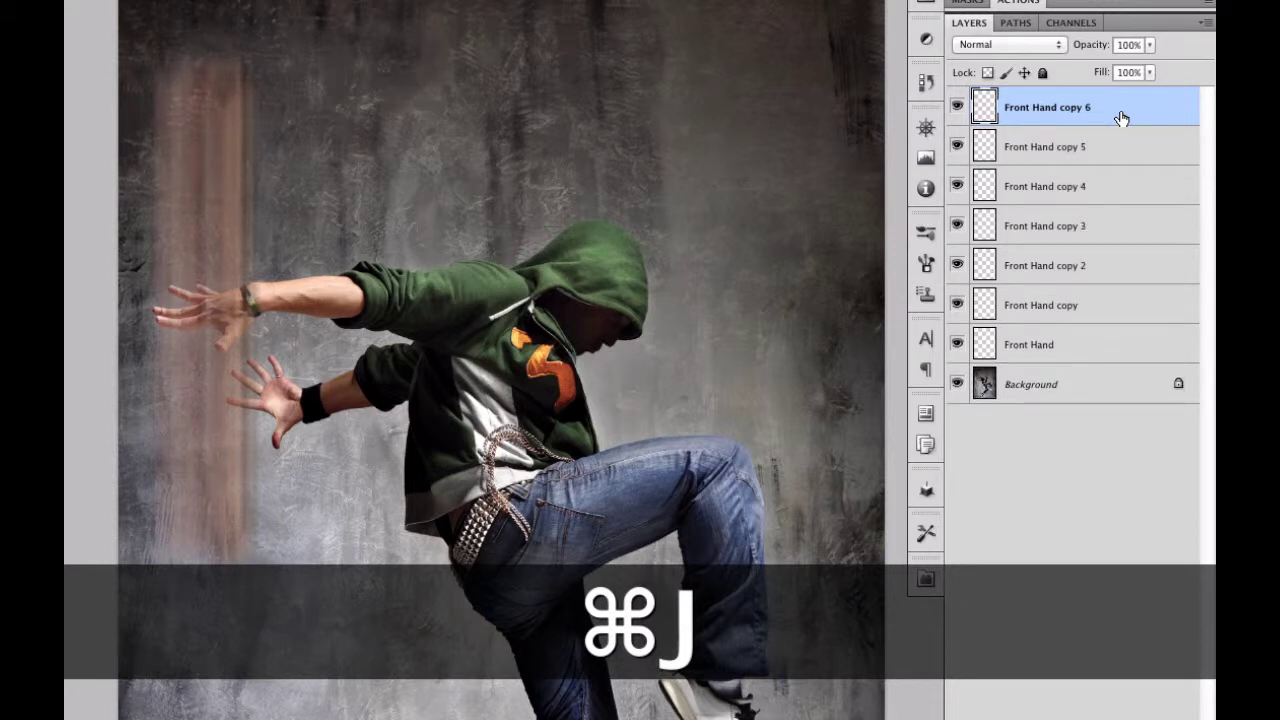
{"action": "key", "text": "super+j"}
{"action": "key", "text": "super+j"}
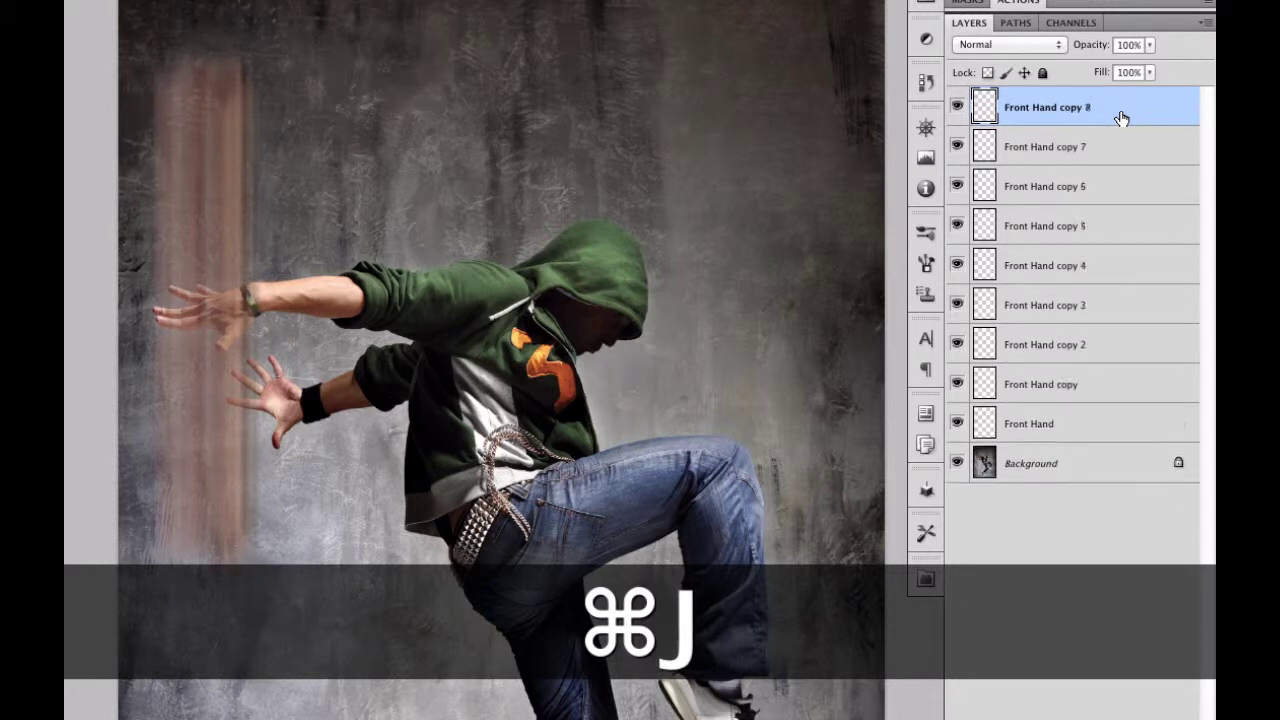
{"action": "key", "text": "super+j"}
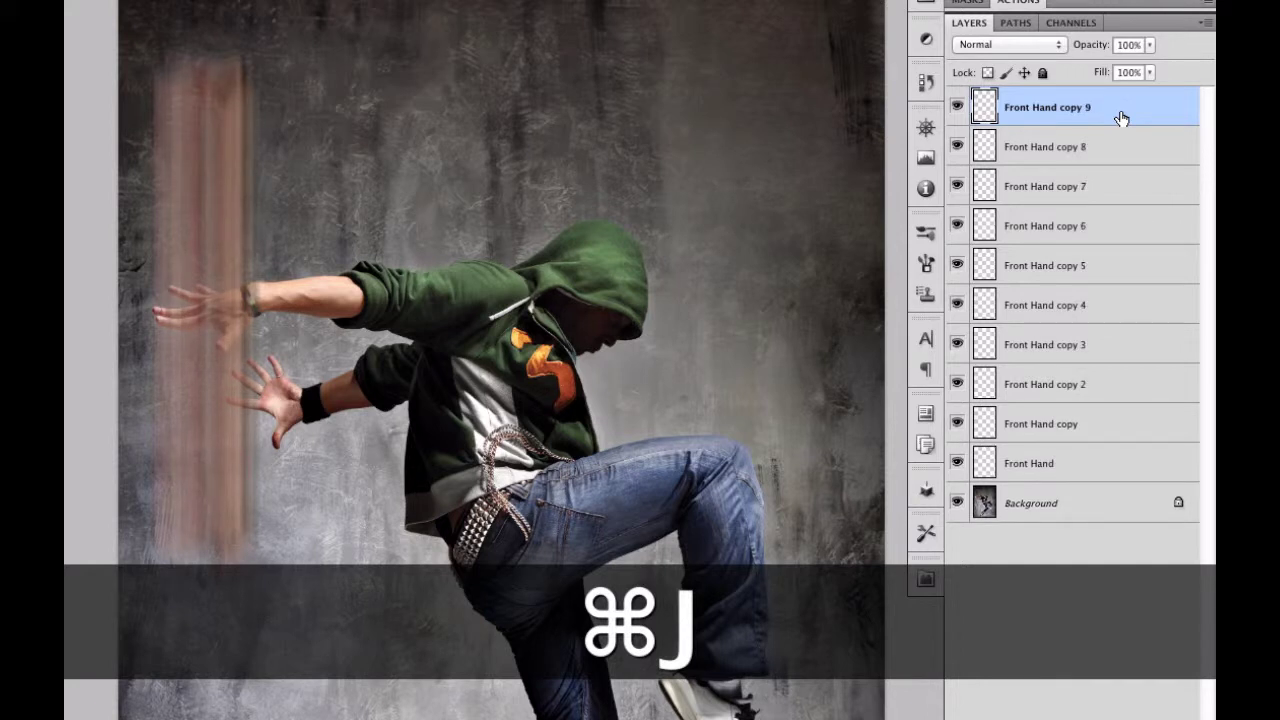
{"action": "key", "text": "super+j"}
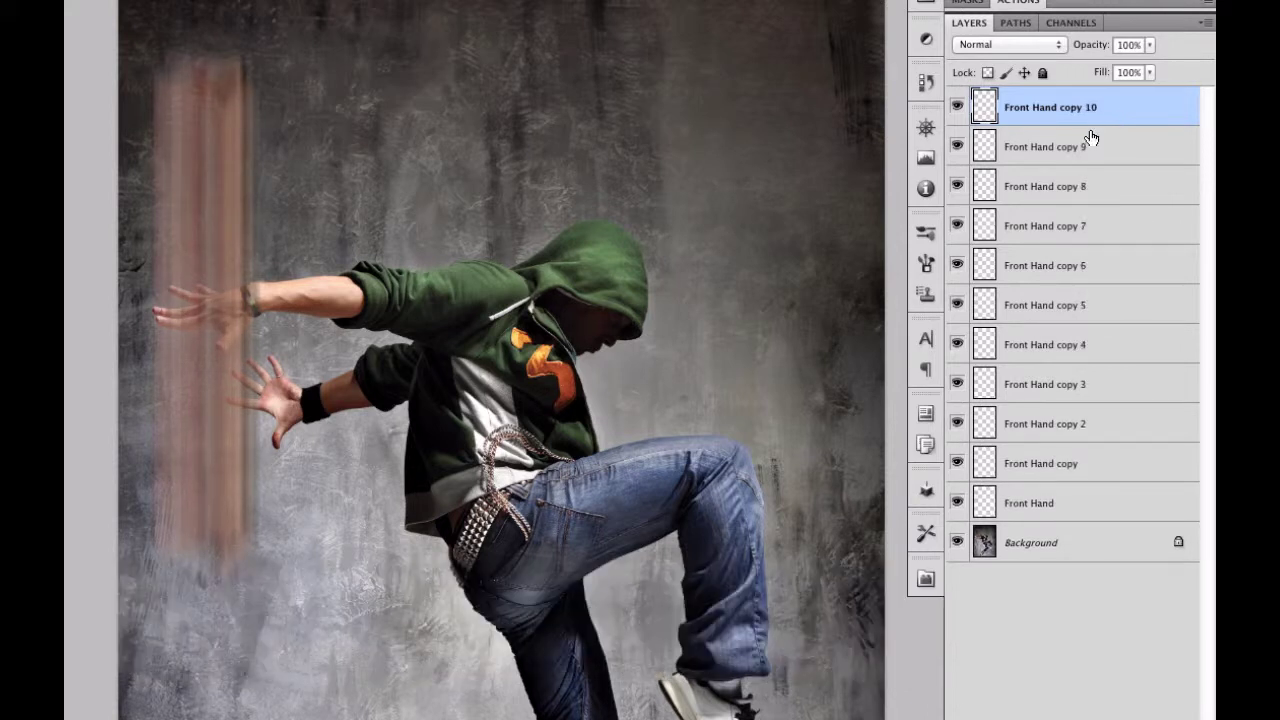
{"action": "key", "text": "super+j"}
{"action": "key", "text": "super+j"}
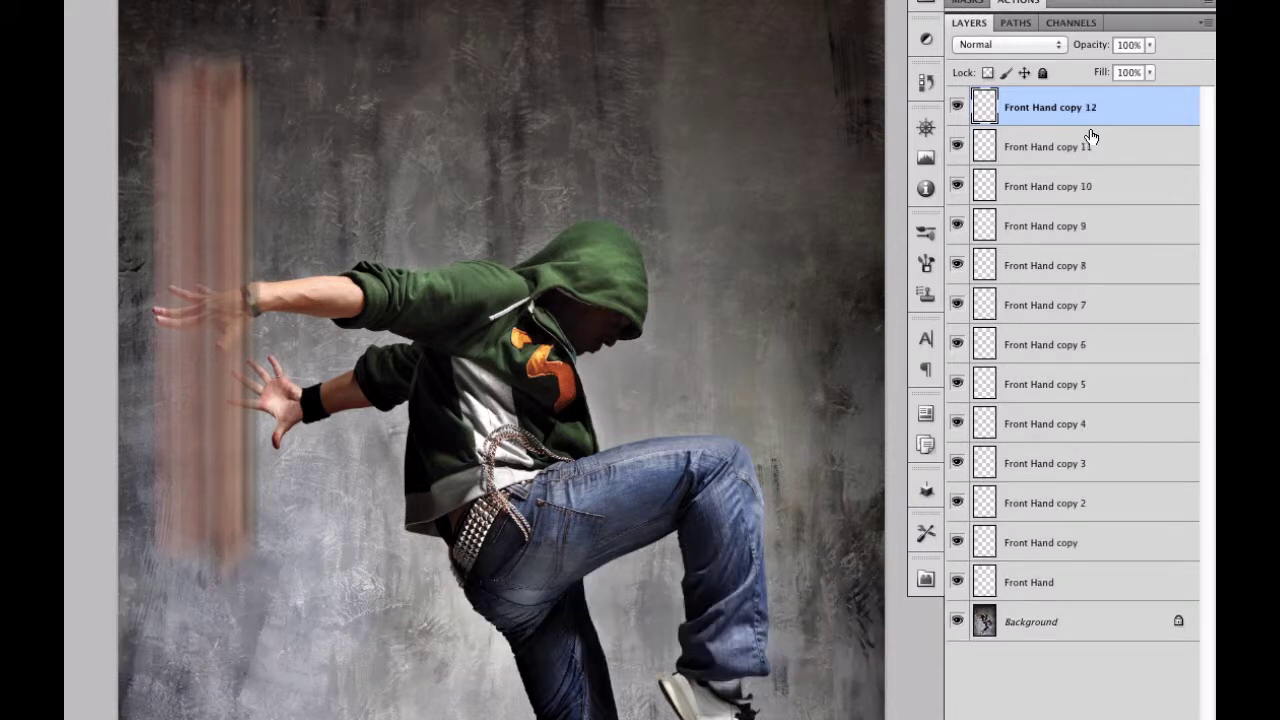
{"action": "key", "text": "super+j"}
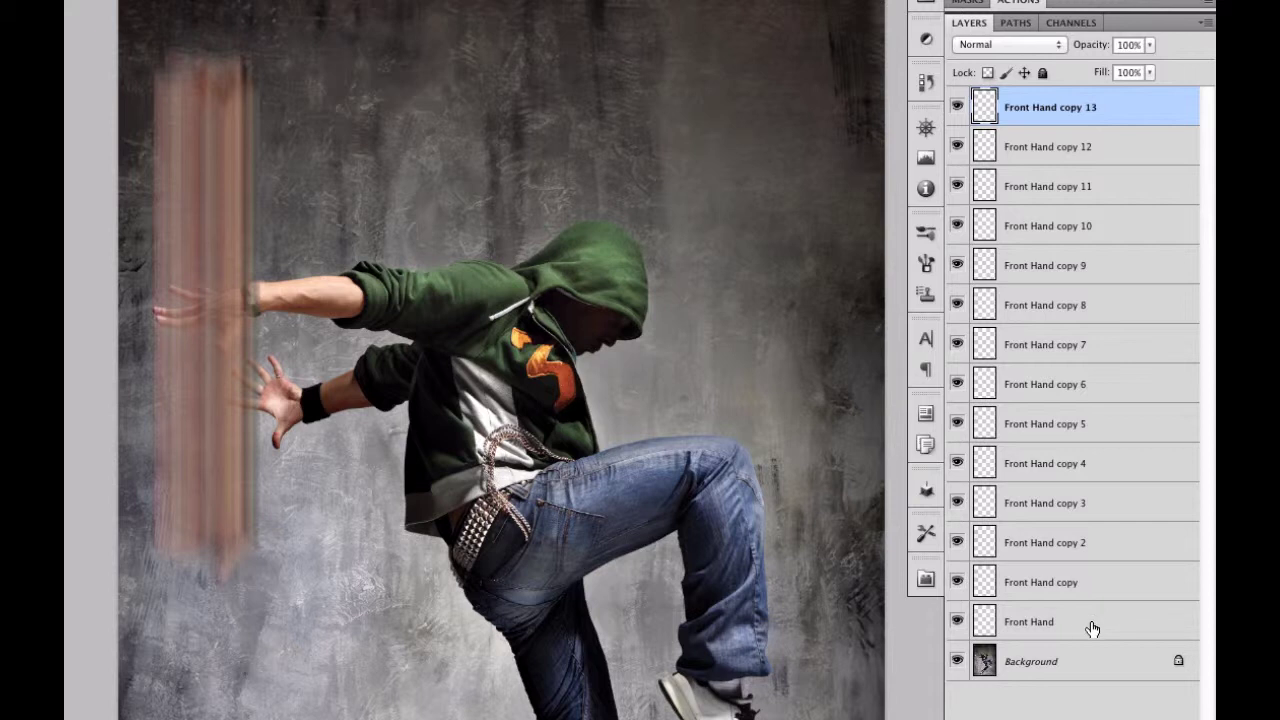
- Select all the Front Hand layers, from the topmost copy down to the original, and merge them into one layer
{"action": "key", "text": "shift"}
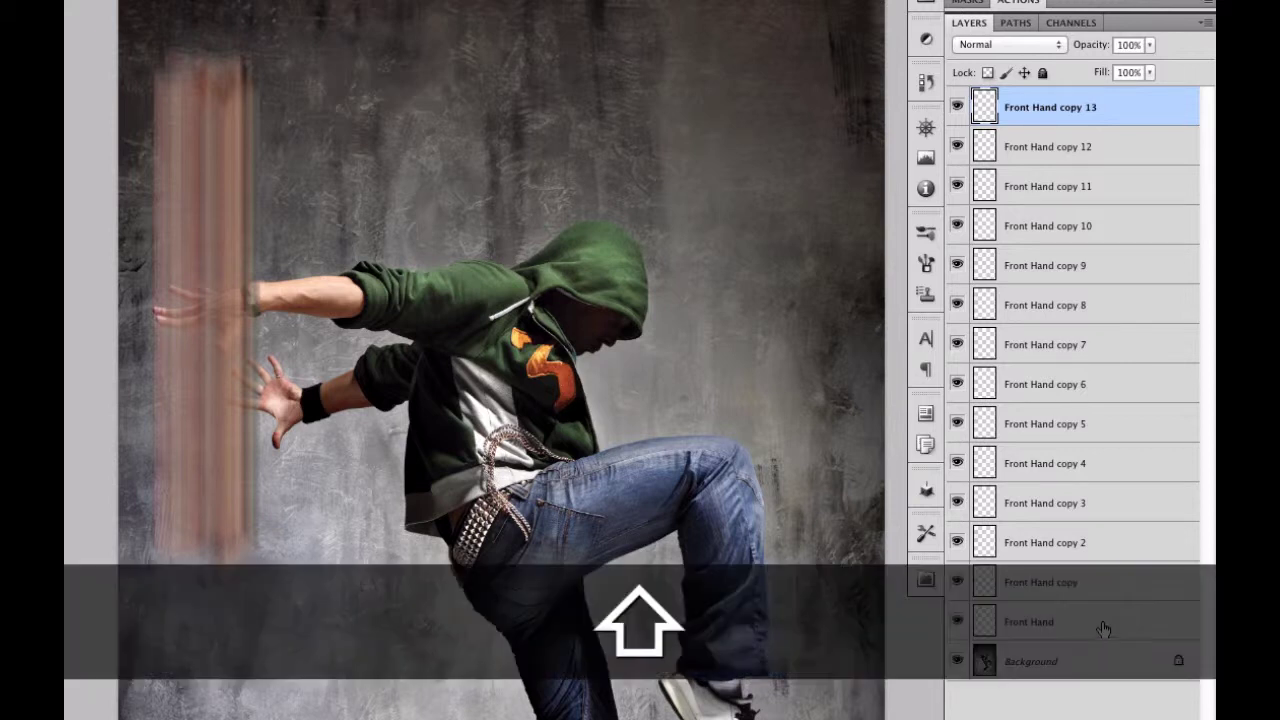
{"action": "left_click", "coordinate": [1118, 624], "text": "shift"}
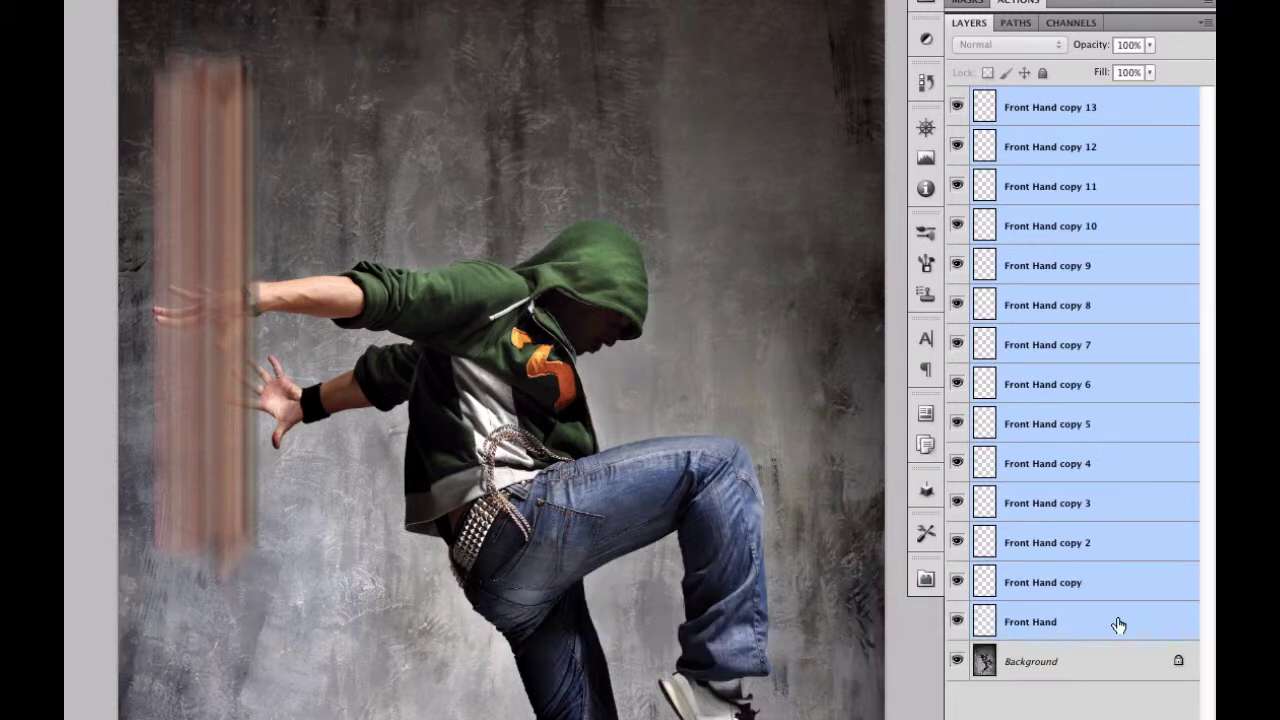
{"action": "key", "text": "super"}
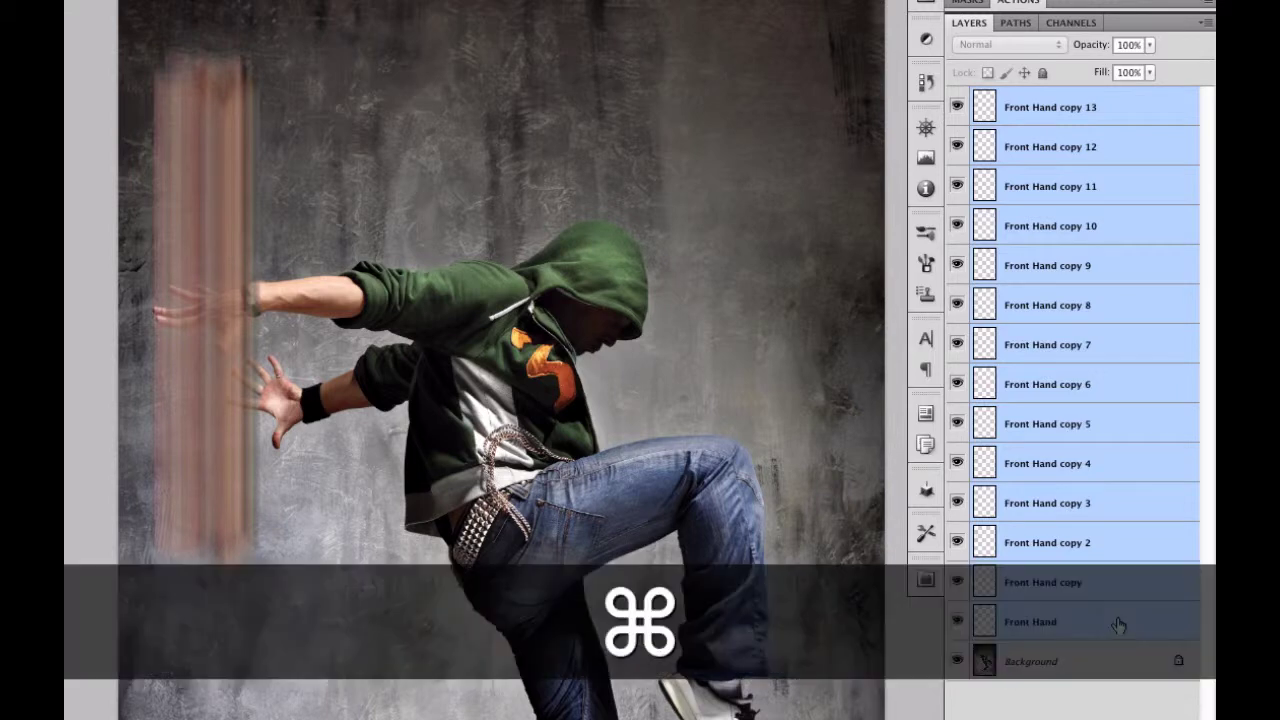
{"action": "key", "text": "super+e"}
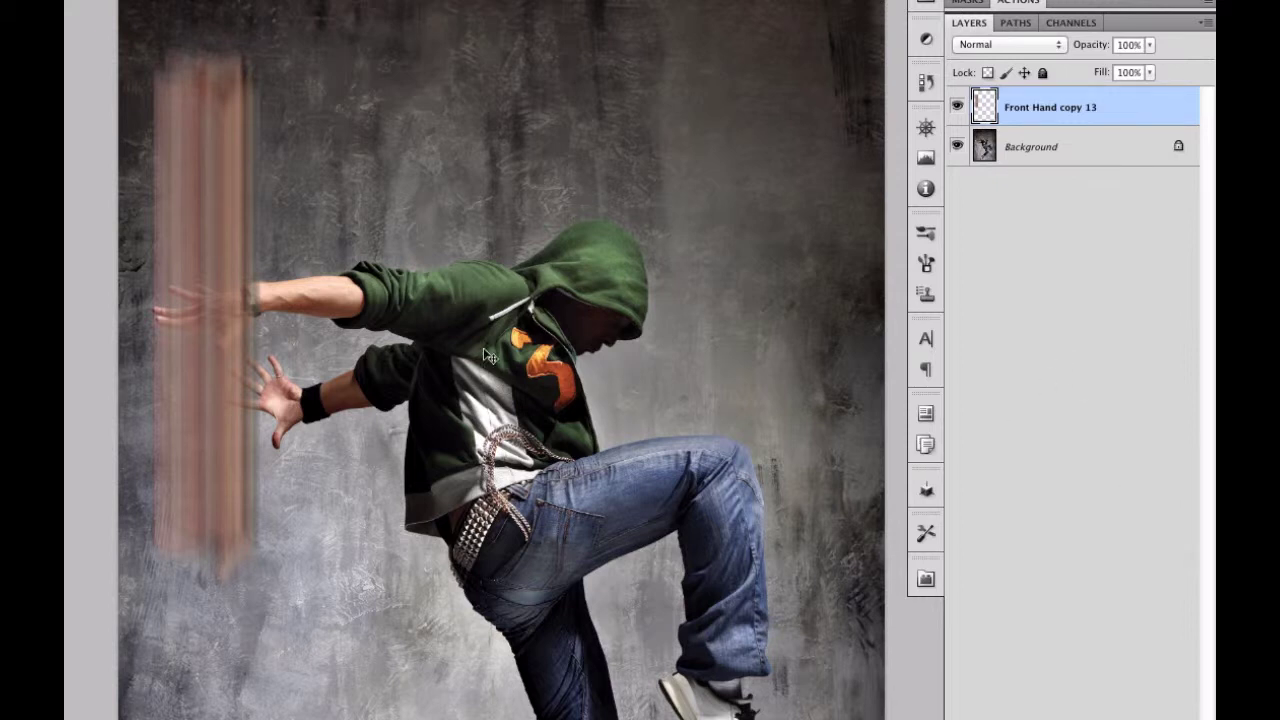
- Use the Single Column Marquee tool to add many irregularly spaced one-pixel column selections across the full width of the blurred hand streak
{"action": "key", "text": "super+space"}
{"action": "left_click_drag", "start_coordinate": [196, 297], "coordinate": [277, 366]}
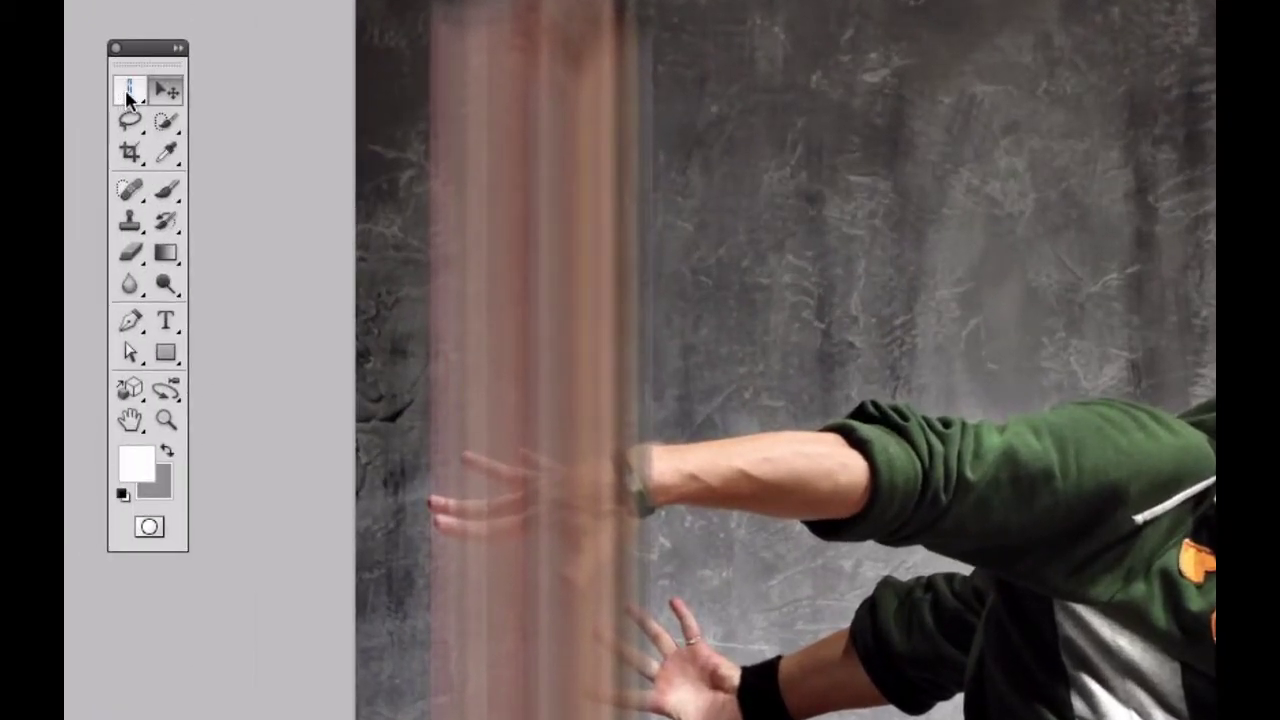
{"action": "left_click", "coordinate": [126, 93]}
{"action": "left_click_drag", "start_coordinate": [126, 93], "coordinate": [229, 178]}
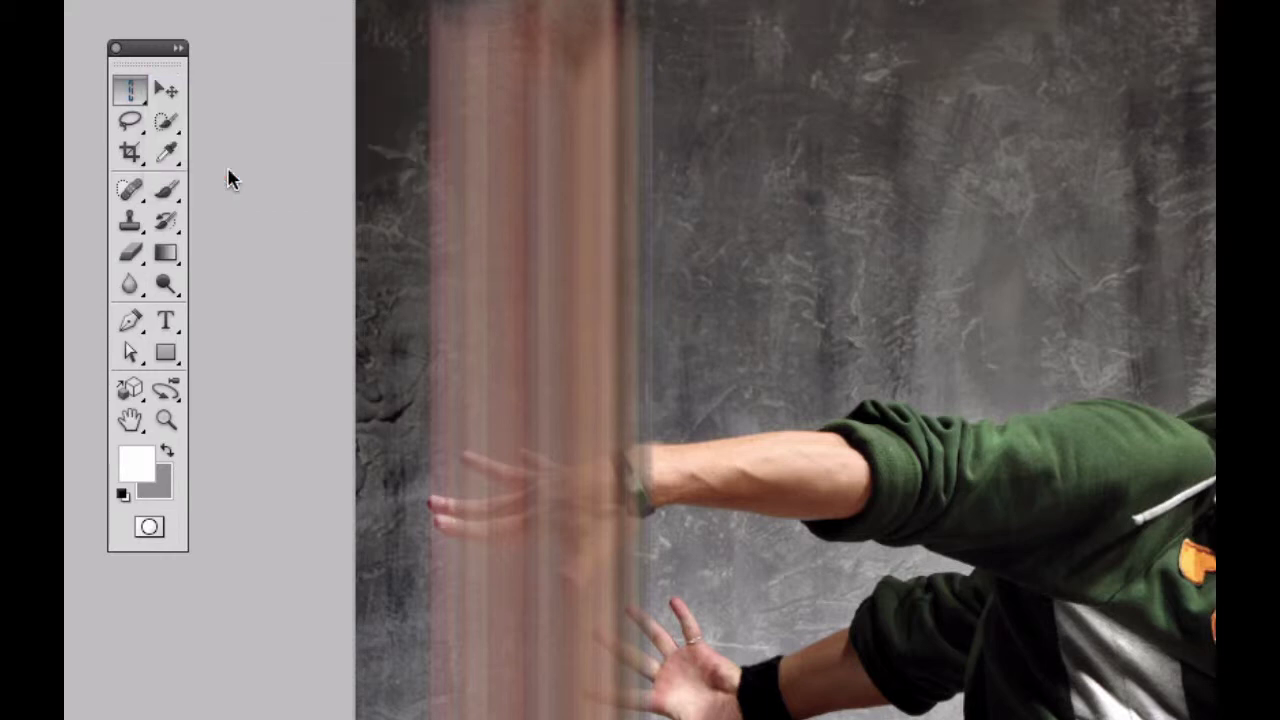
{"action": "left_click", "coordinate": [450, 273], "text": "shift"}
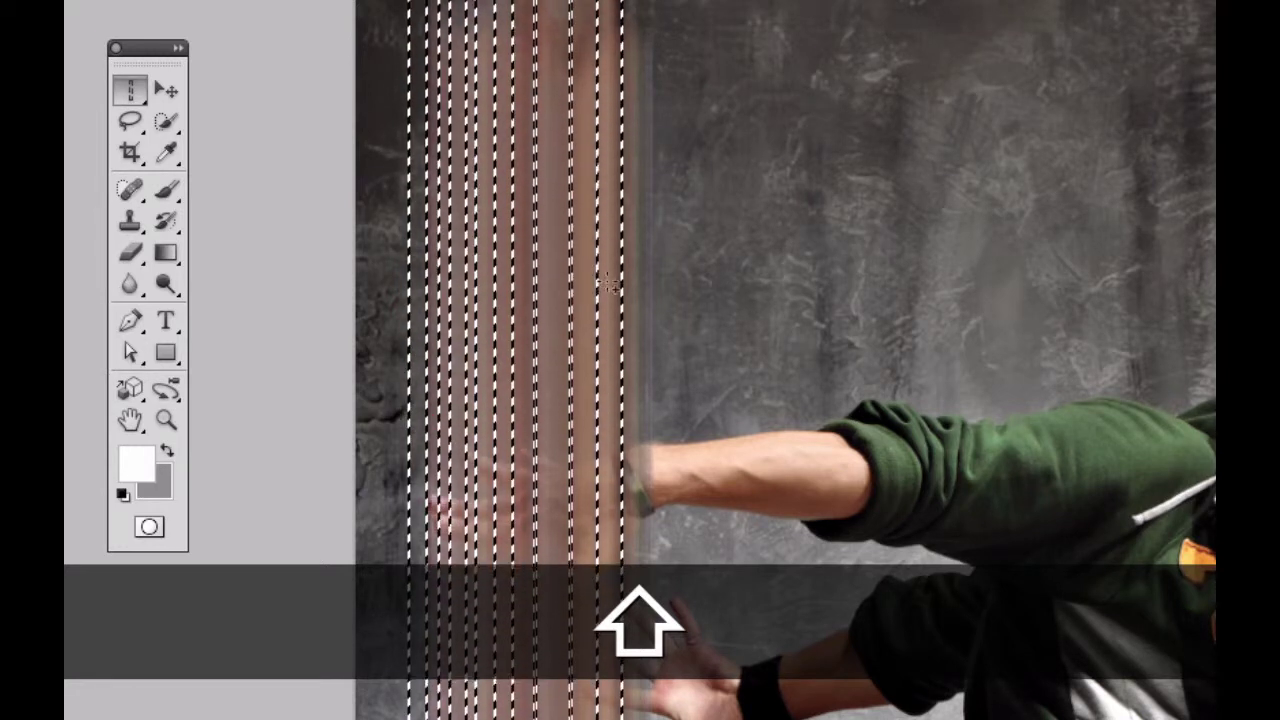
{"action": "left_click", "coordinate": [579, 286], "text": "shift"}
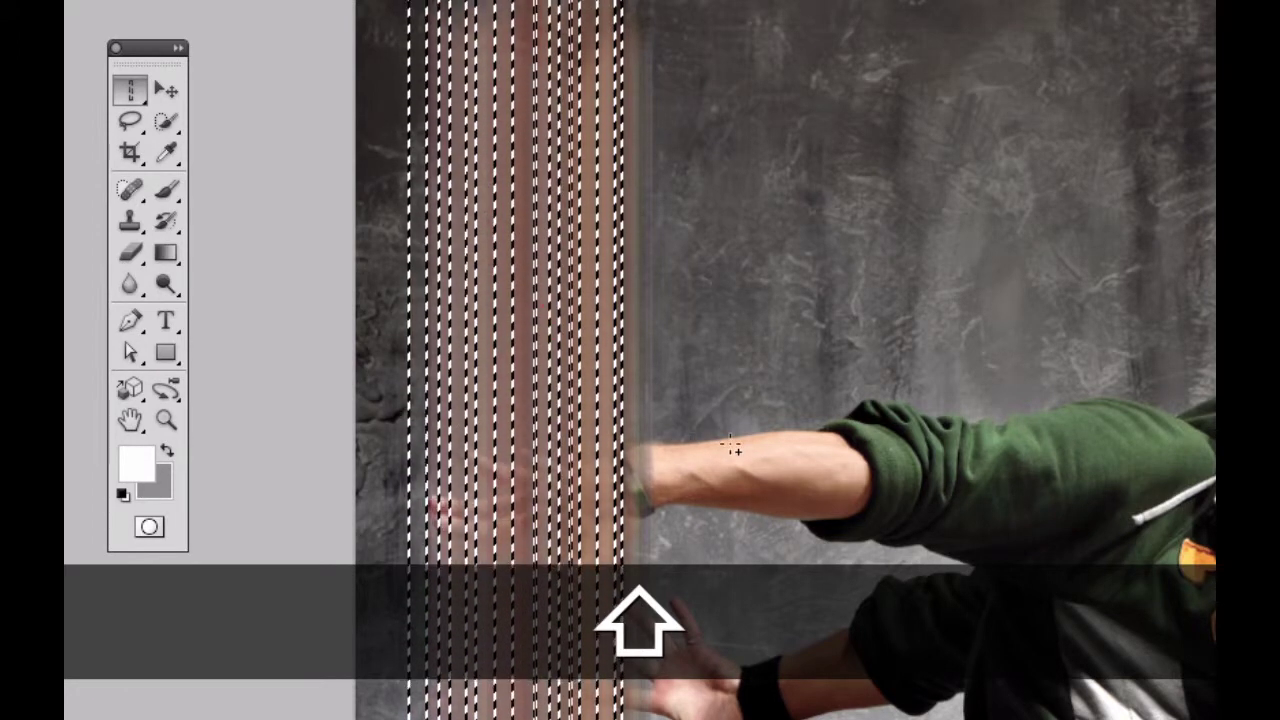
{"action": "key", "text": "shift"}
{"action": "left_click", "coordinate": [651, 236], "text": "shift"}
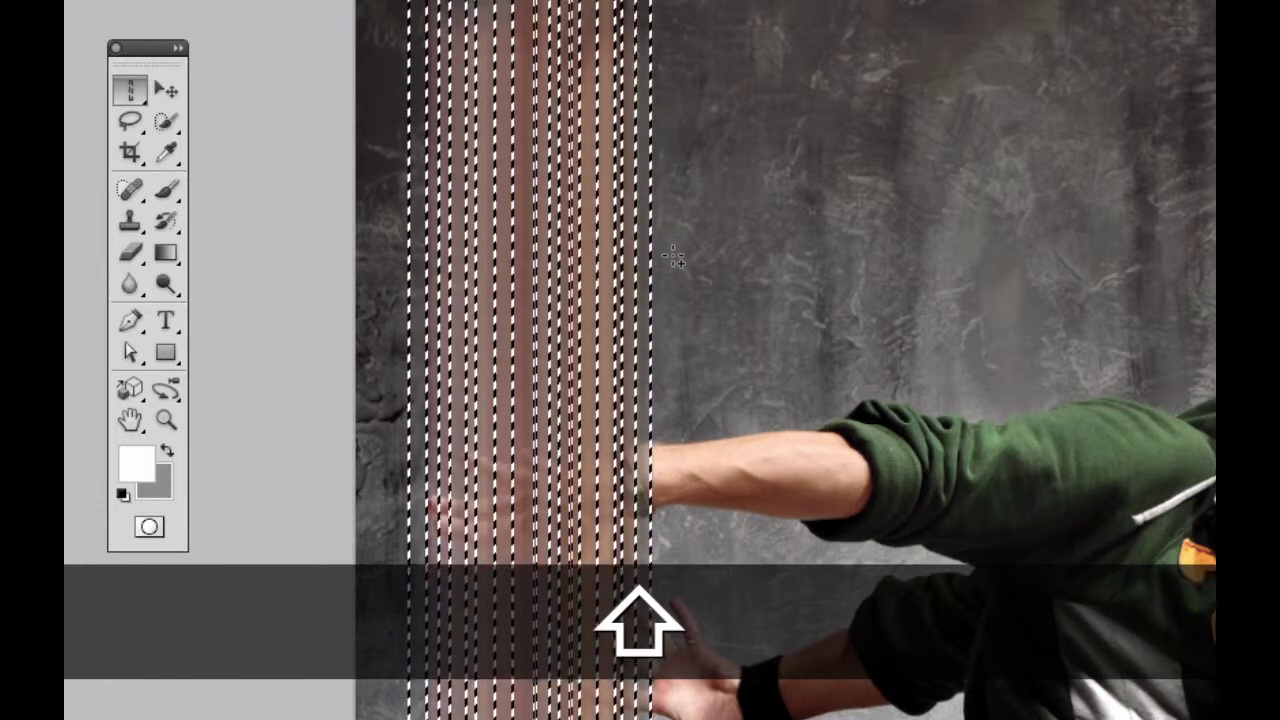
- Complete the one-pixel column selections at the wrist end of the hand streak, delete the selected pixels and deselect
{"action": "left_click", "coordinate": [673, 258], "text": "shift"}
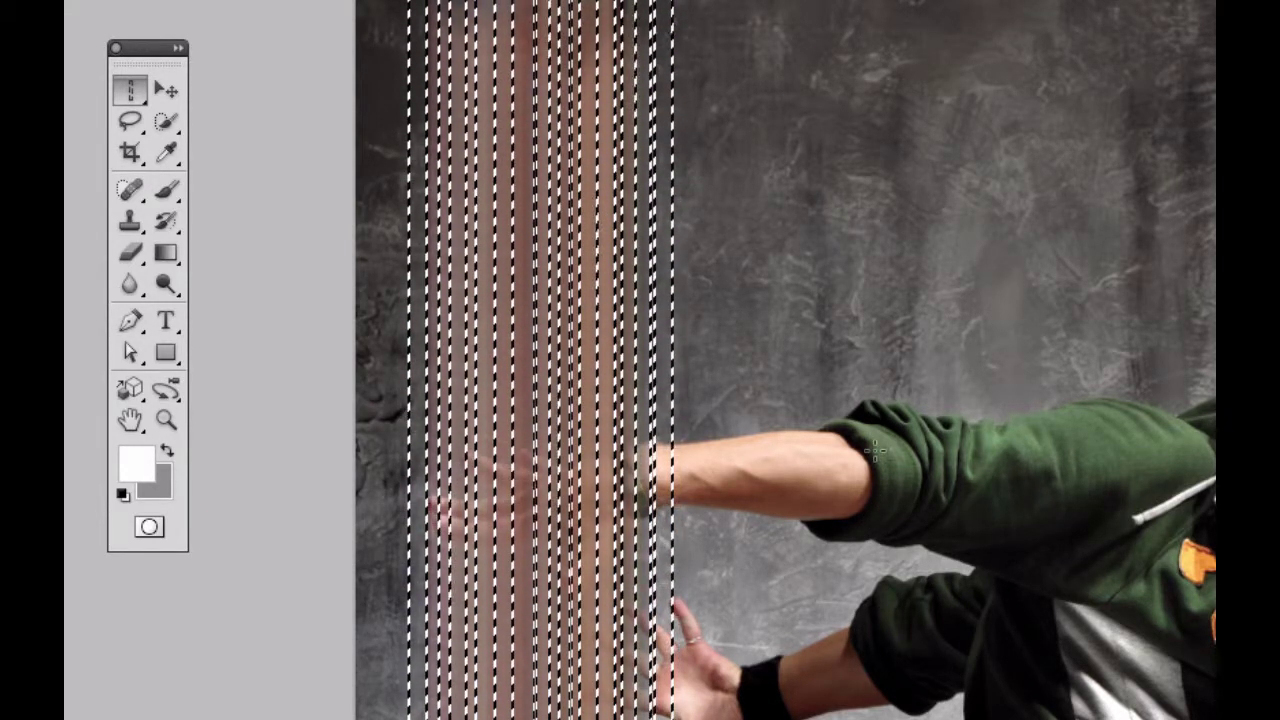
{"action": "key", "text": "super+d"}
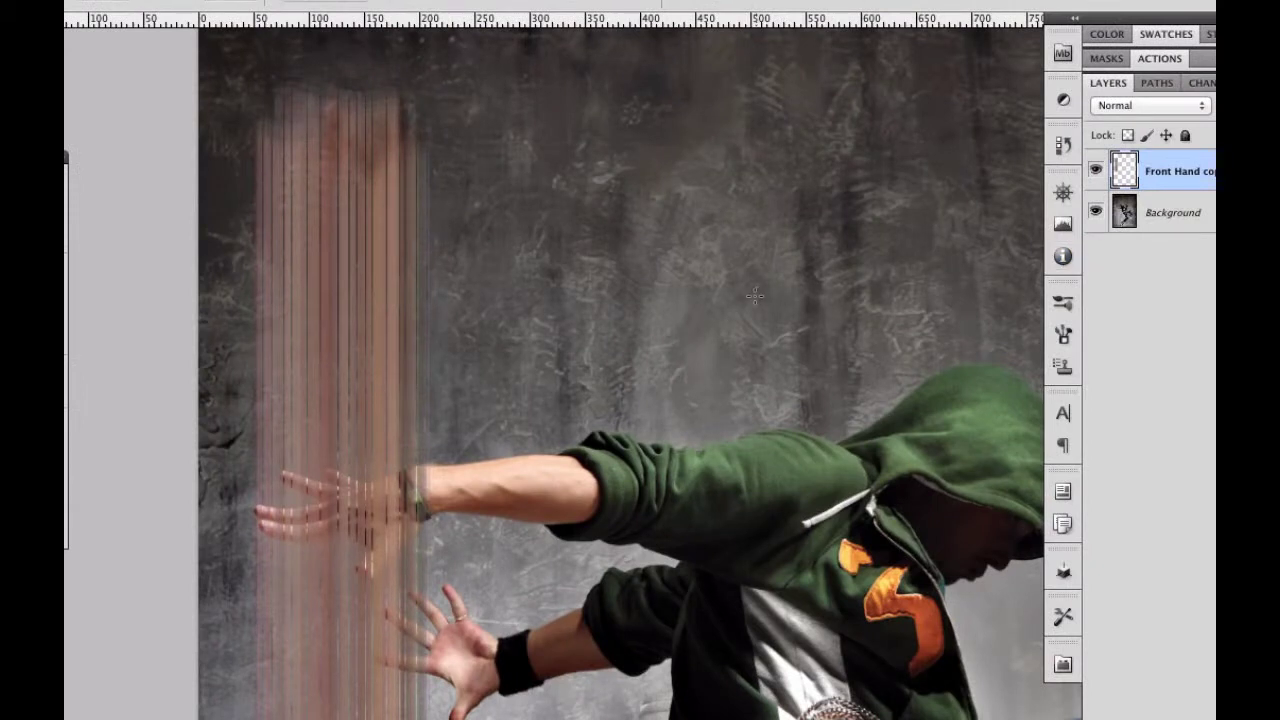
{"action": "key", "text": "super+minus"}
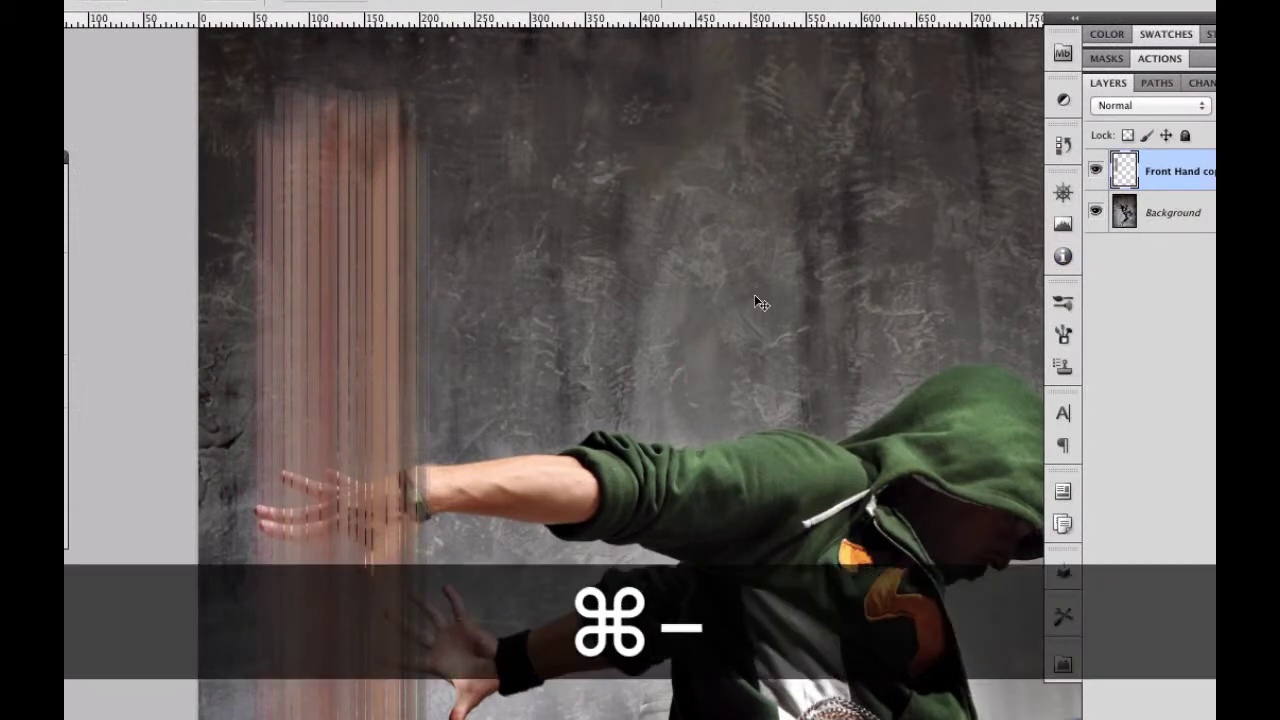
- Add eight more single-column selections at irregular spacing across the hand streak, delete their pixels from the layer and deselect
{"action": "key", "text": "super+equal"}
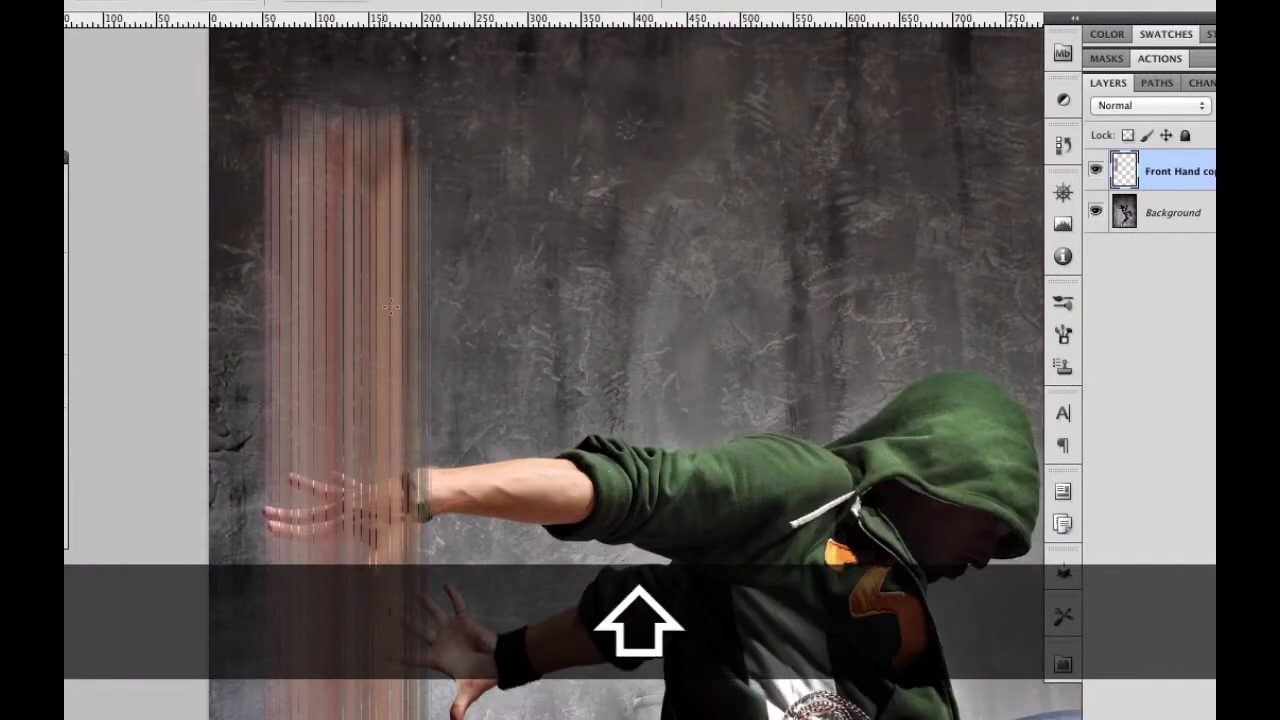
{"action": "left_click", "coordinate": [384, 310], "text": "shift"}
{"action": "left_click", "coordinate": [392, 312], "text": "shift"}
{"action": "left_click", "coordinate": [404, 313], "text": "shift"}
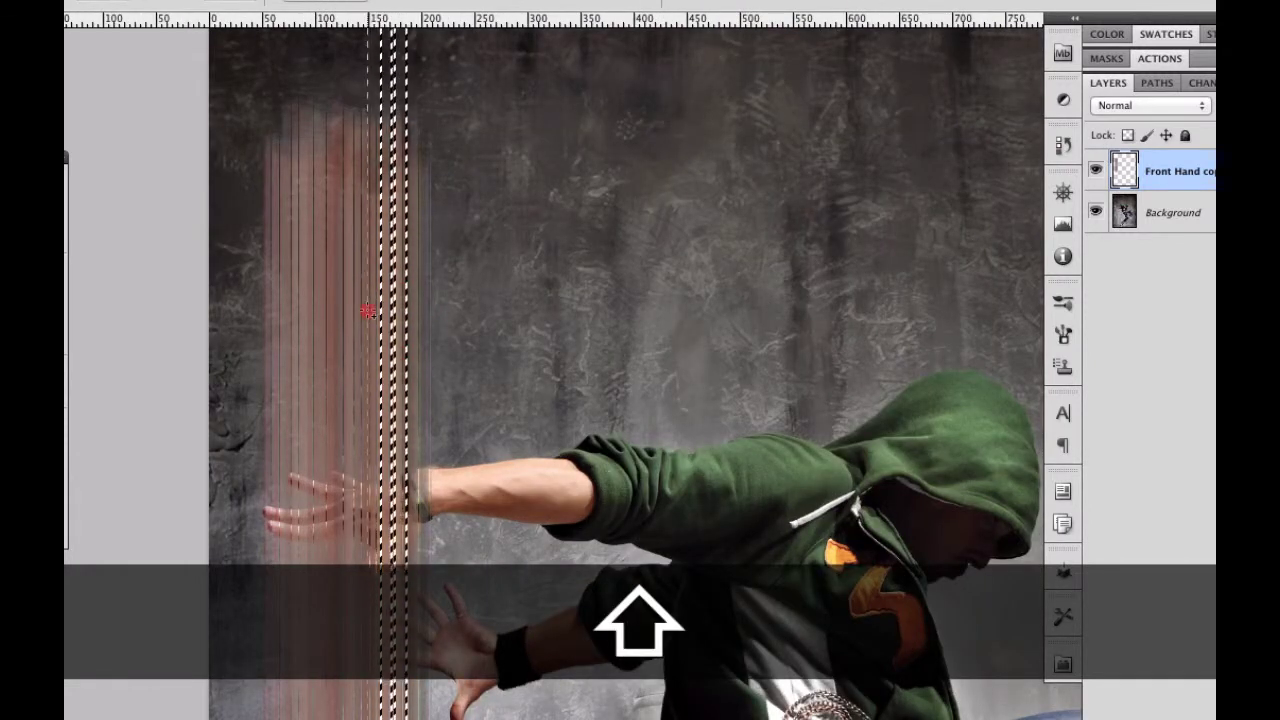
{"action": "left_click", "coordinate": [373, 310], "text": "shift"}
{"action": "left_click", "coordinate": [366, 310], "text": "shift"}
{"action": "left_click", "coordinate": [324, 320], "text": "shift"}
{"action": "left_click", "coordinate": [335, 326], "text": "shift"}
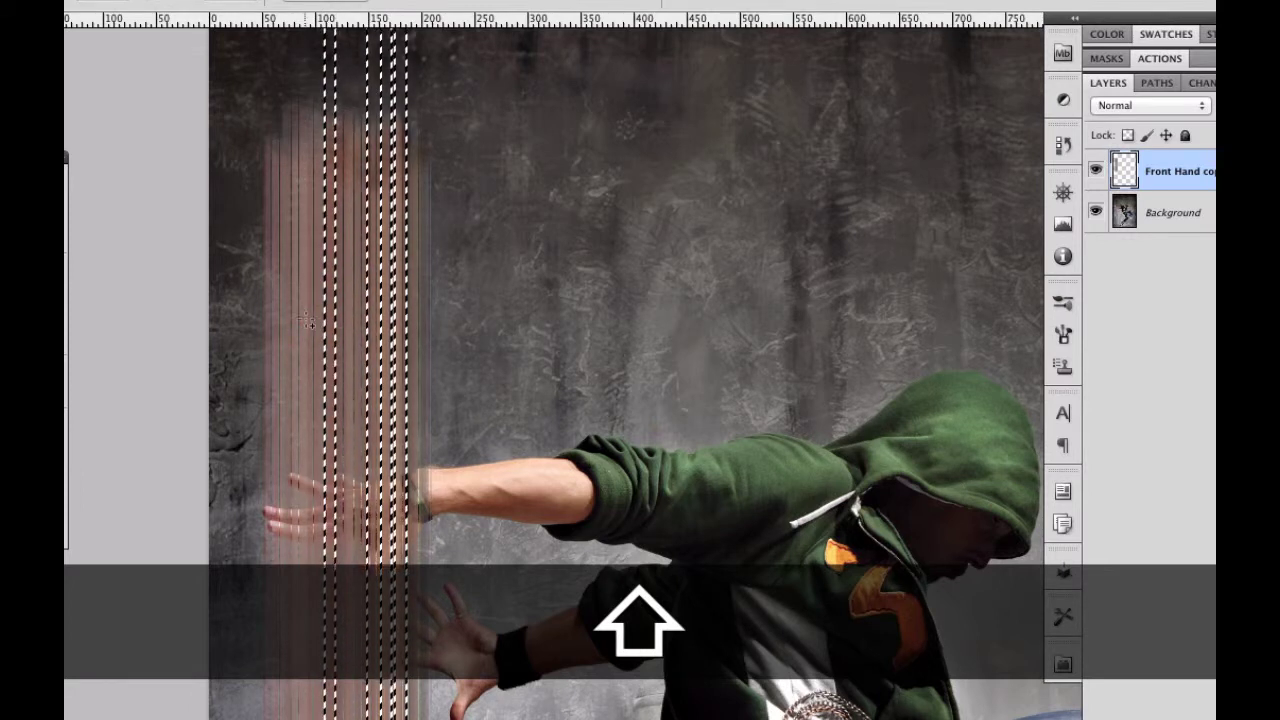
{"action": "left_click", "coordinate": [305, 324], "text": "shift"}
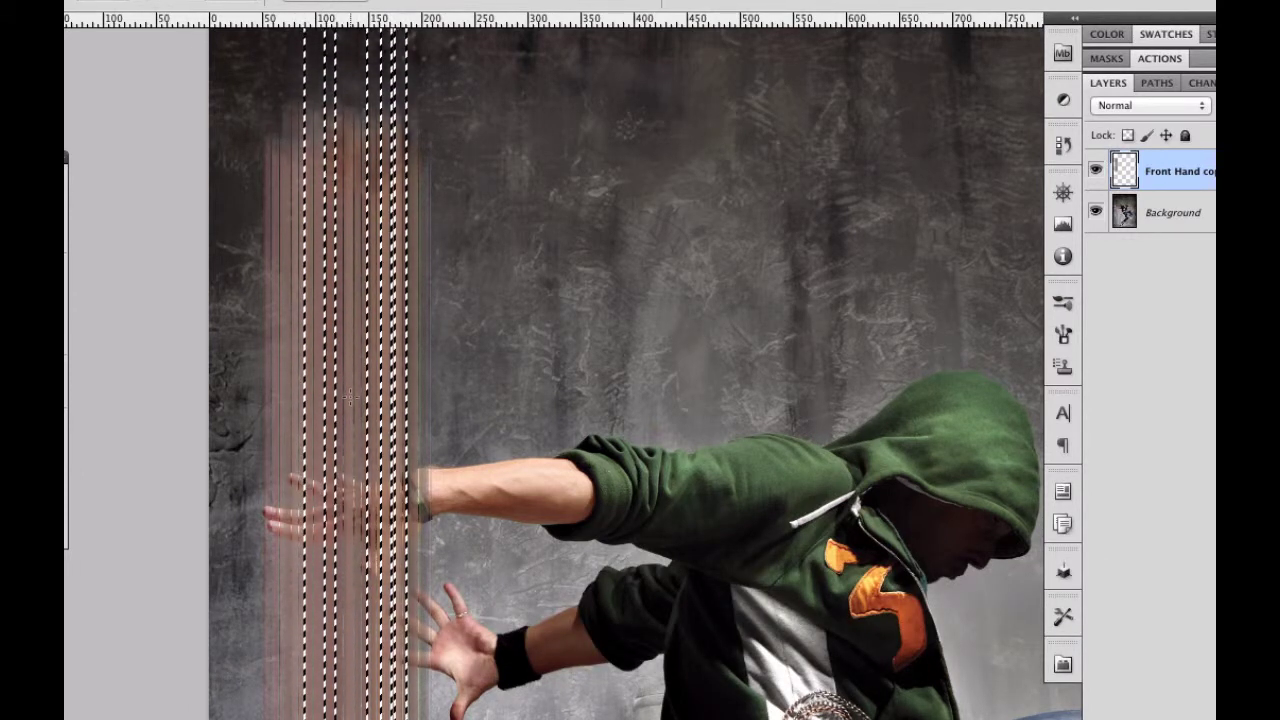
{"action": "key", "text": "super+d"}
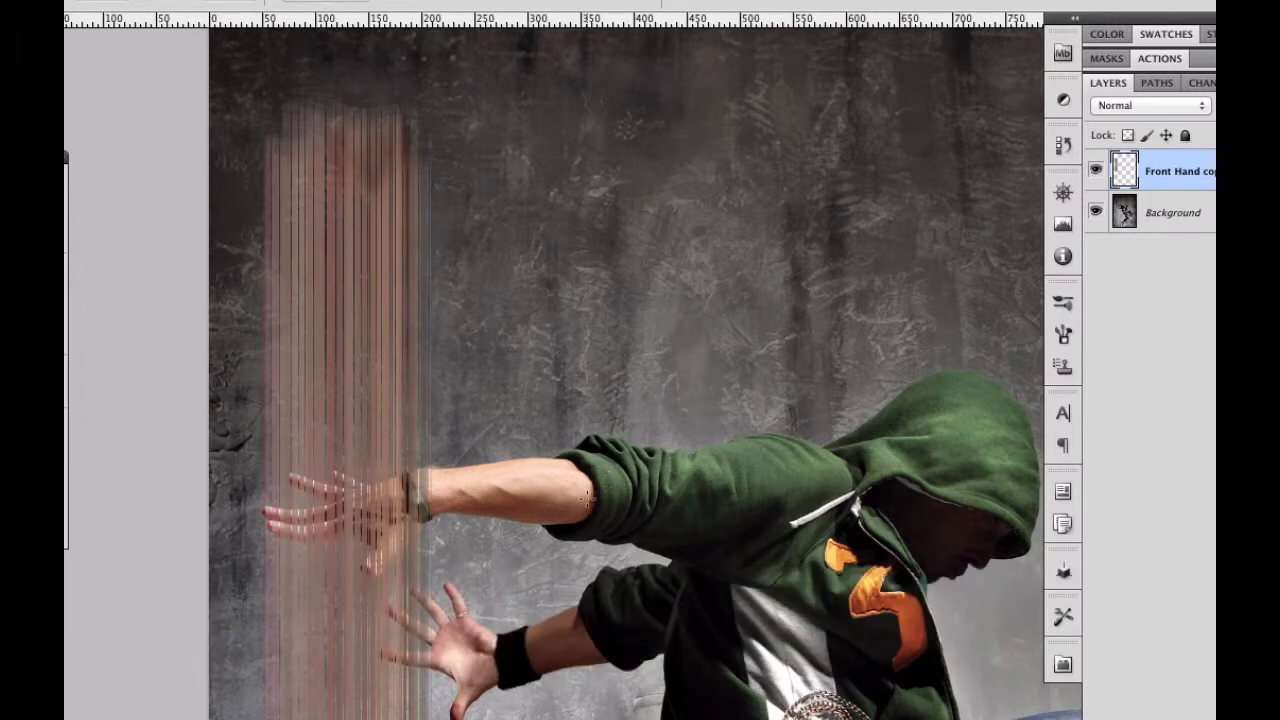
- Compare the photo with and without the streak layer, then free-transform the streak to about -75.9° and place it from the front hand towards the raised knee
{"action": "key", "text": "super+minus"}
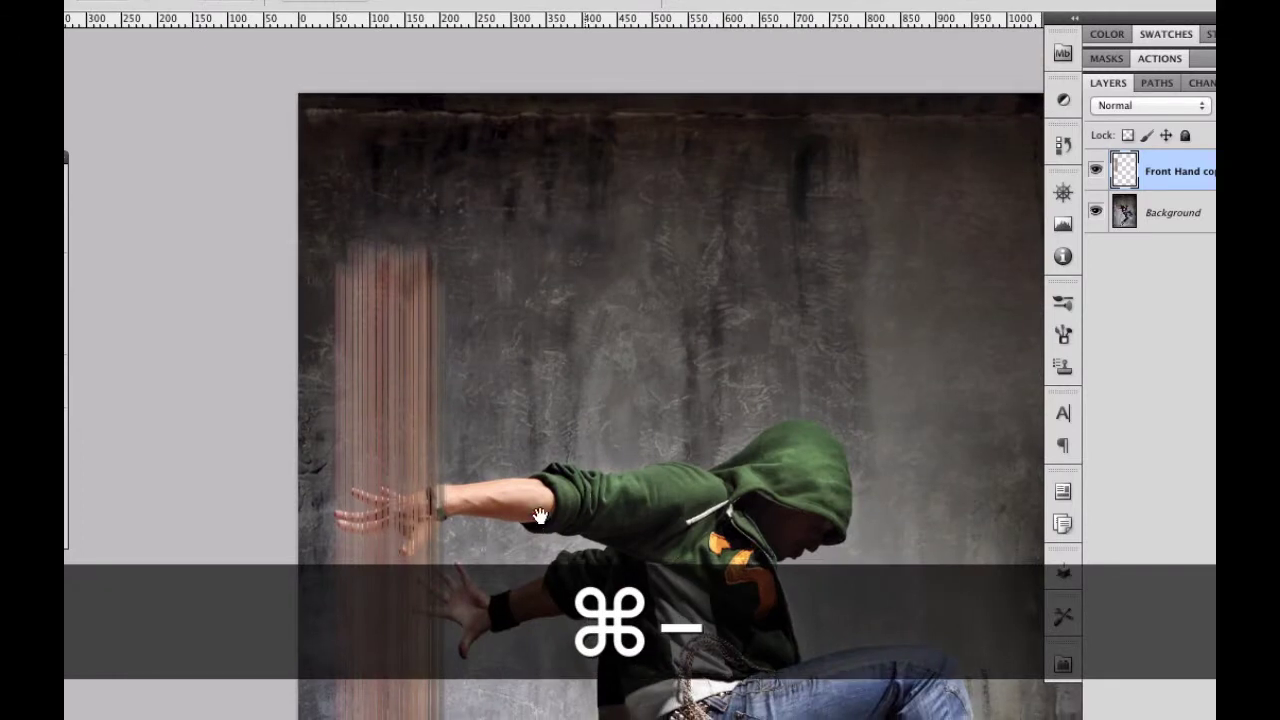
{"action": "scroll", "coordinate": [540, 515], "scroll_direction": "down", "scroll_amount": 3}
{"action": "scroll", "coordinate": [540, 515], "scroll_direction": "right", "scroll_amount": 3}
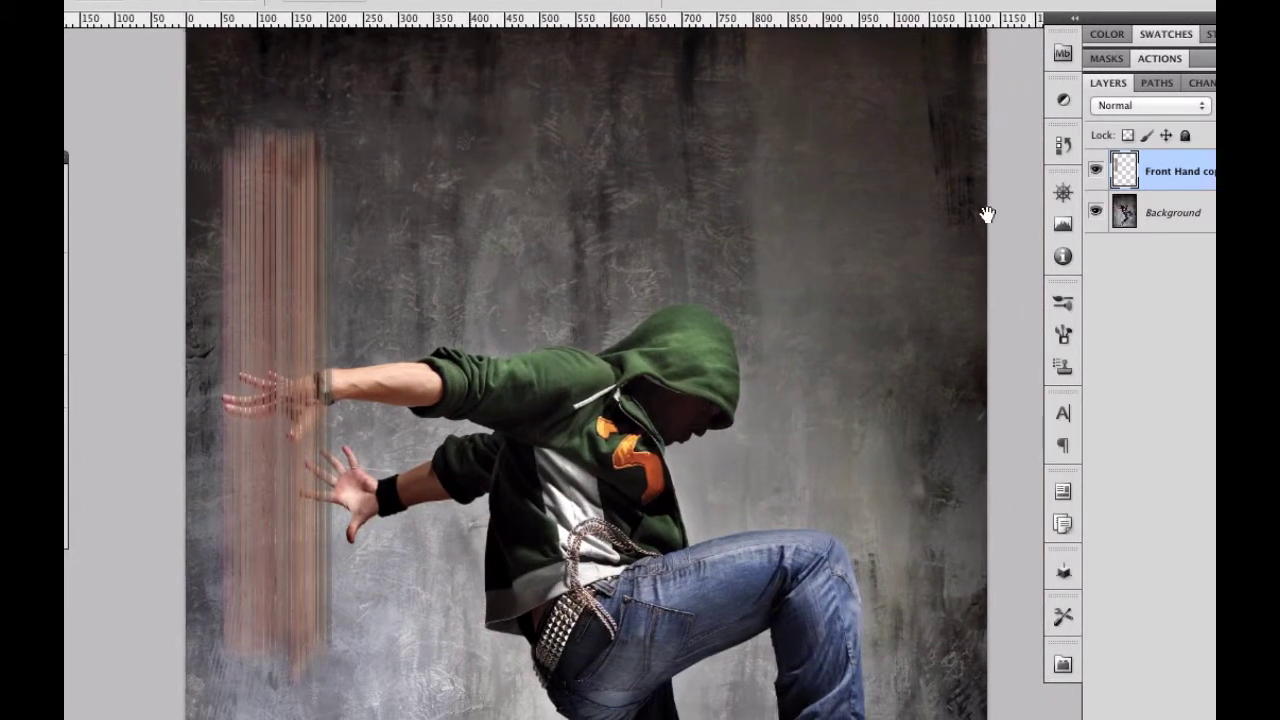
{"action": "left_click", "coordinate": [1095, 172]}
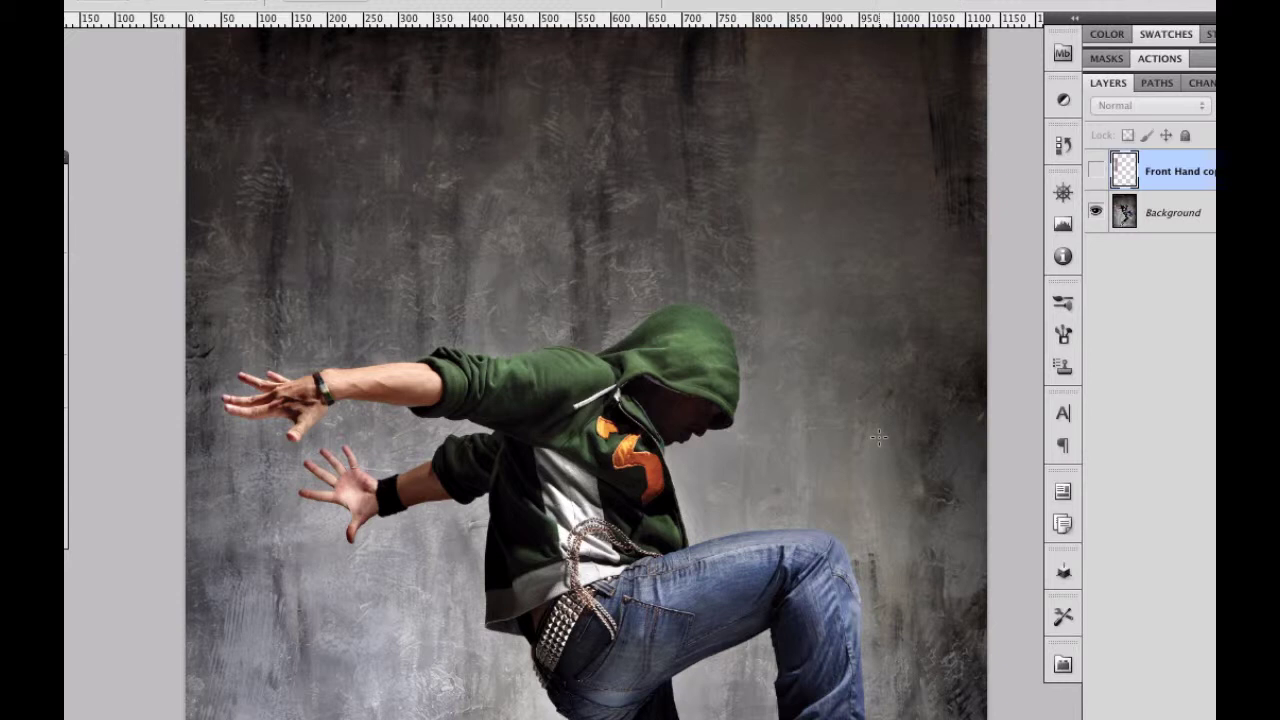
{"action": "left_click", "coordinate": [1096, 172]}
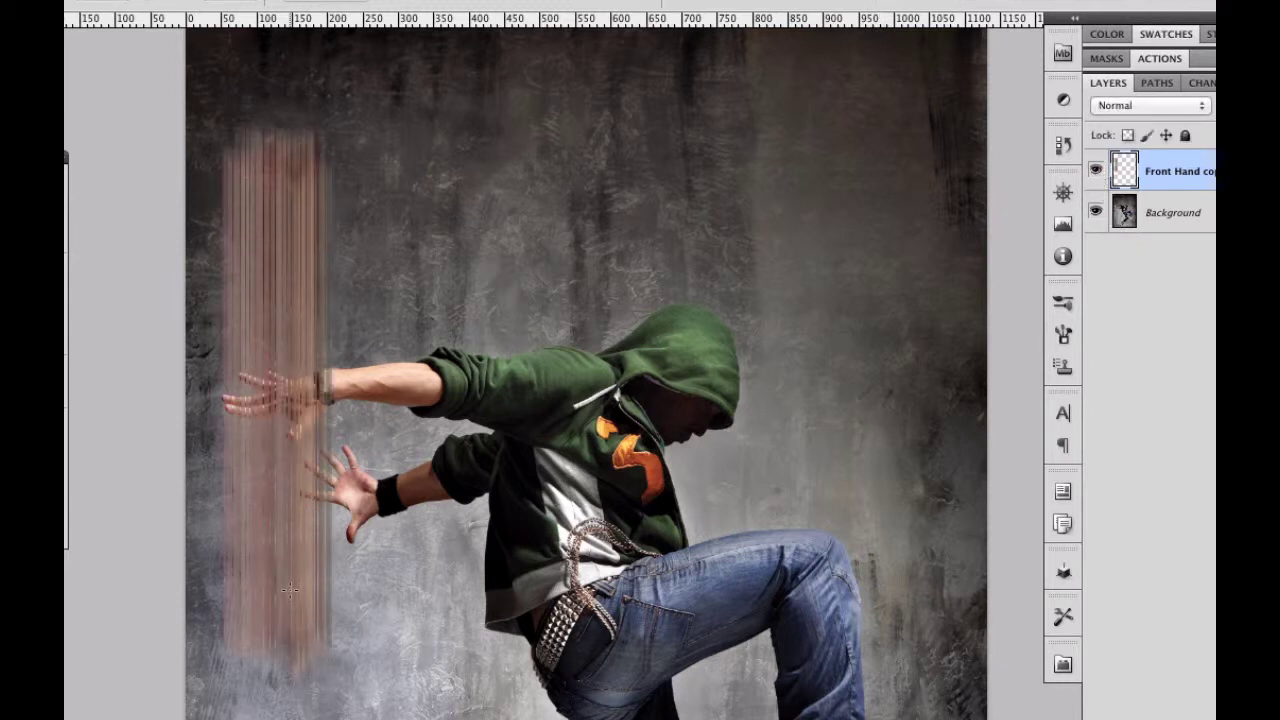
{"action": "key", "text": "super+t"}
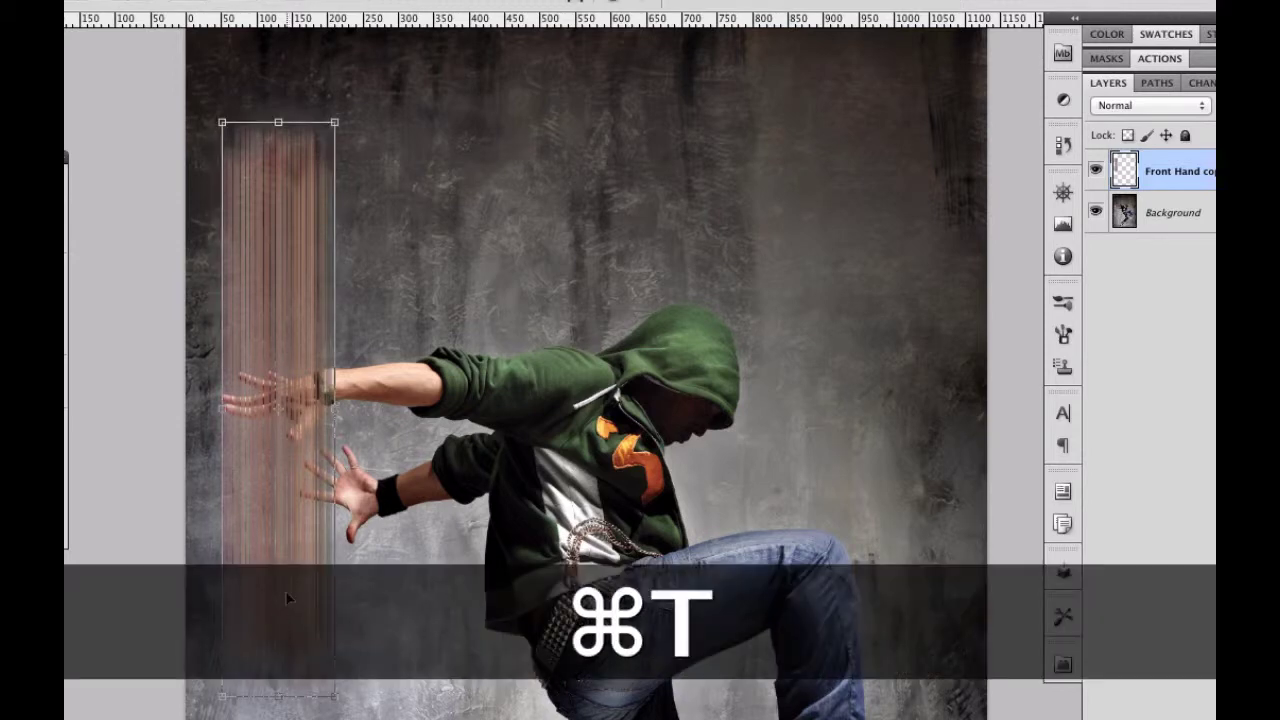
{"action": "mouse_move", "coordinate": [282, 460]}
{"action": "left_mouse_down"}
{"action": "mouse_move", "coordinate": [291, 537]}
{"action": "mouse_move", "coordinate": [336, 648]}
{"action": "left_mouse_up"}
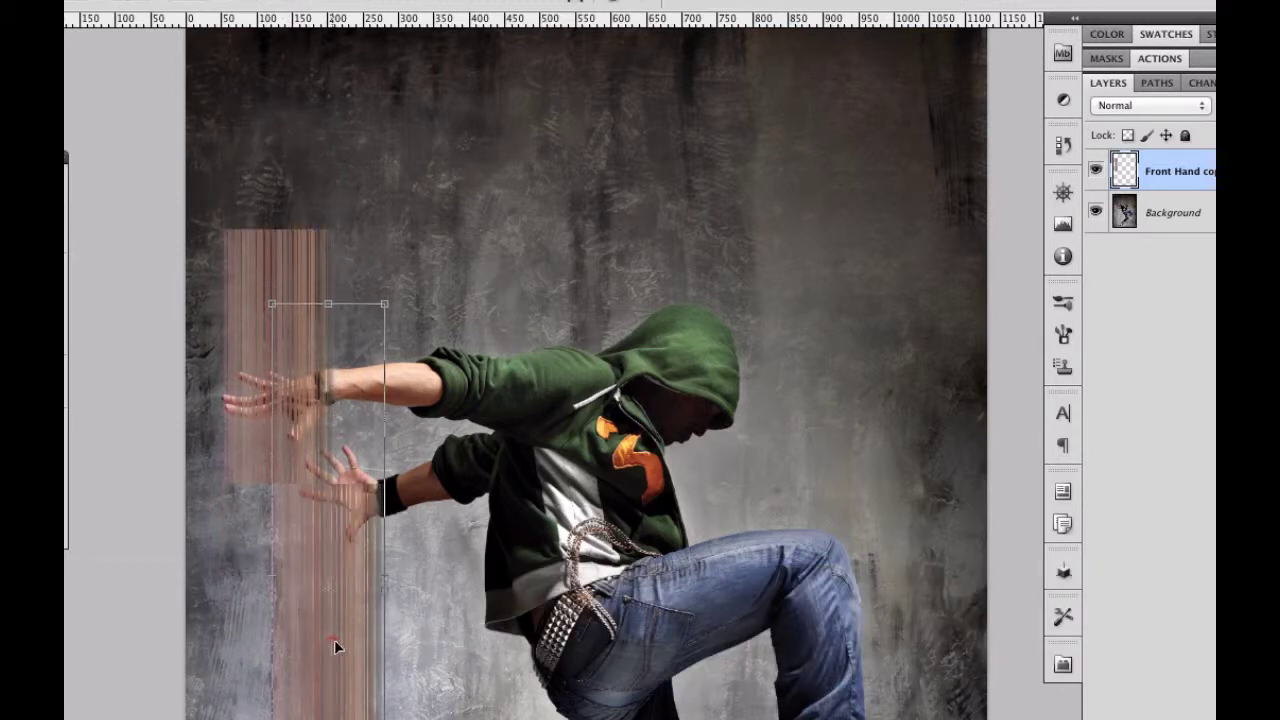
{"action": "mouse_move", "coordinate": [614, 522]}
{"action": "left_mouse_down"}
{"action": "mouse_move", "coordinate": [580, 411]}
{"action": "mouse_move", "coordinate": [505, 285]}
{"action": "mouse_move", "coordinate": [417, 271]}
{"action": "left_mouse_up"}
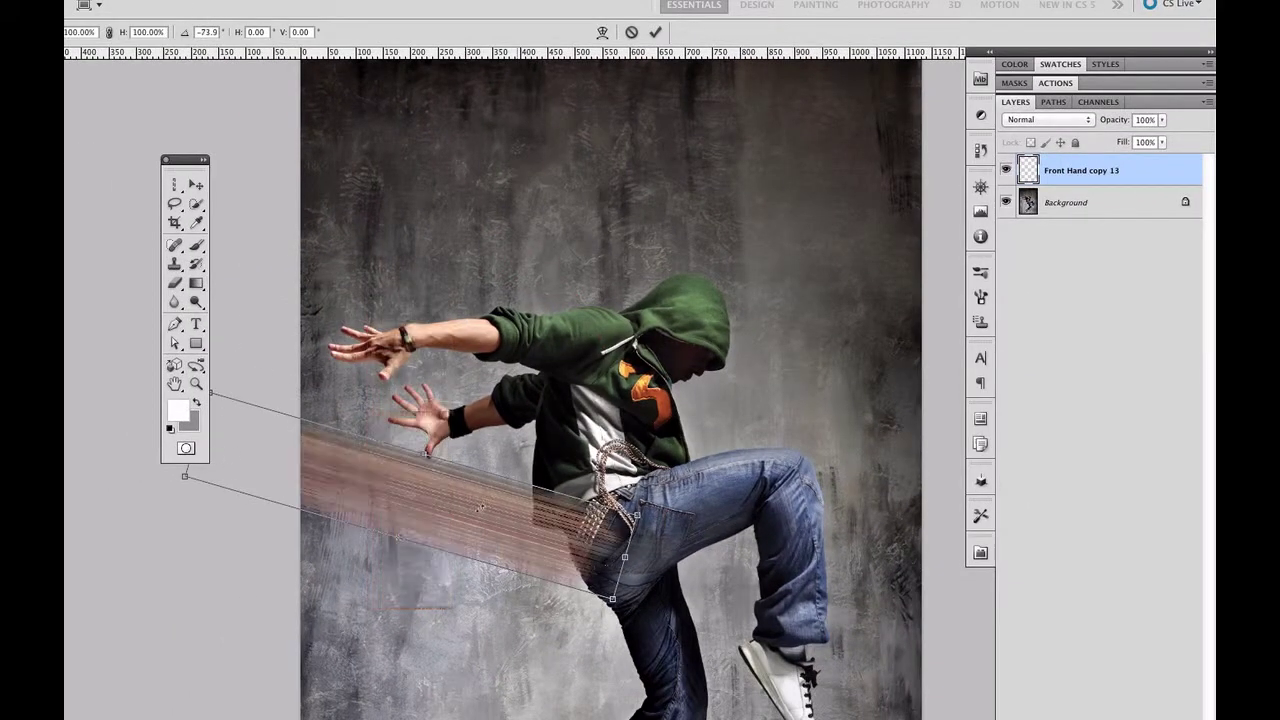
{"action": "mouse_move", "coordinate": [604, 511]}
{"action": "left_mouse_down"}
{"action": "mouse_move", "coordinate": [641, 416]}
{"action": "mouse_move", "coordinate": [630, 416]}
{"action": "left_mouse_up"}
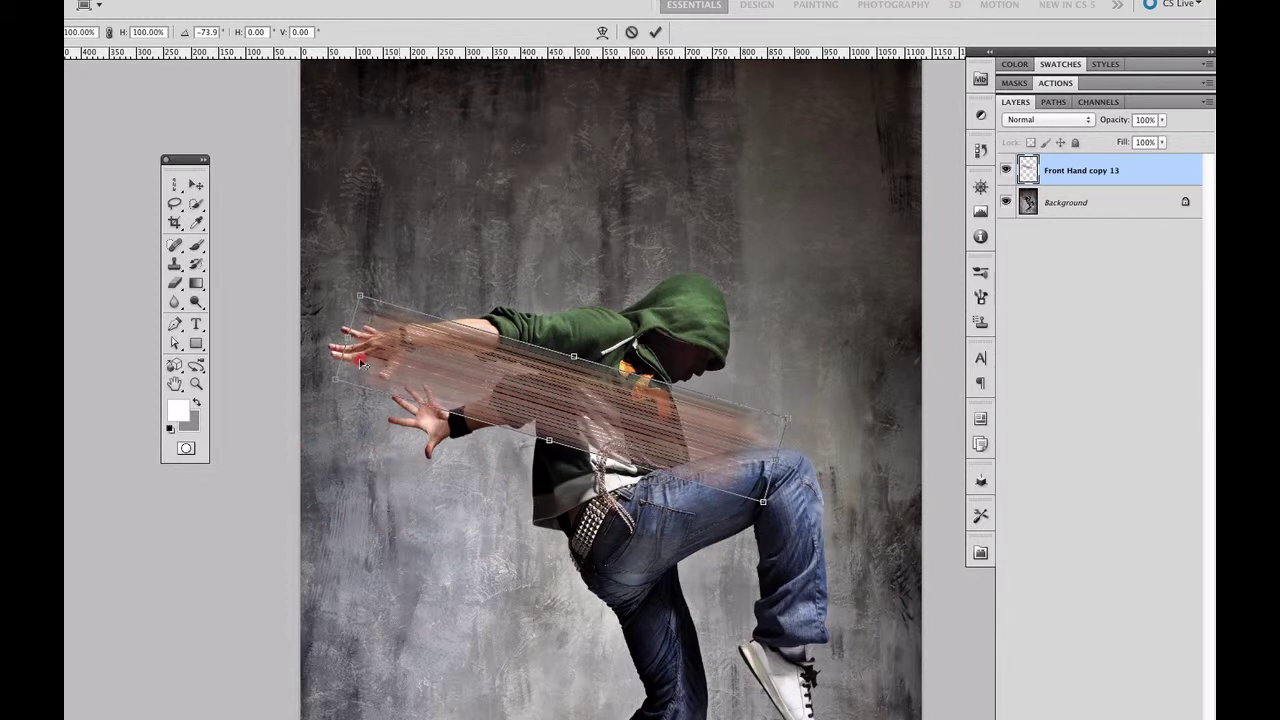
{"action": "left_click_drag", "start_coordinate": [385, 355], "coordinate": [380, 346]}
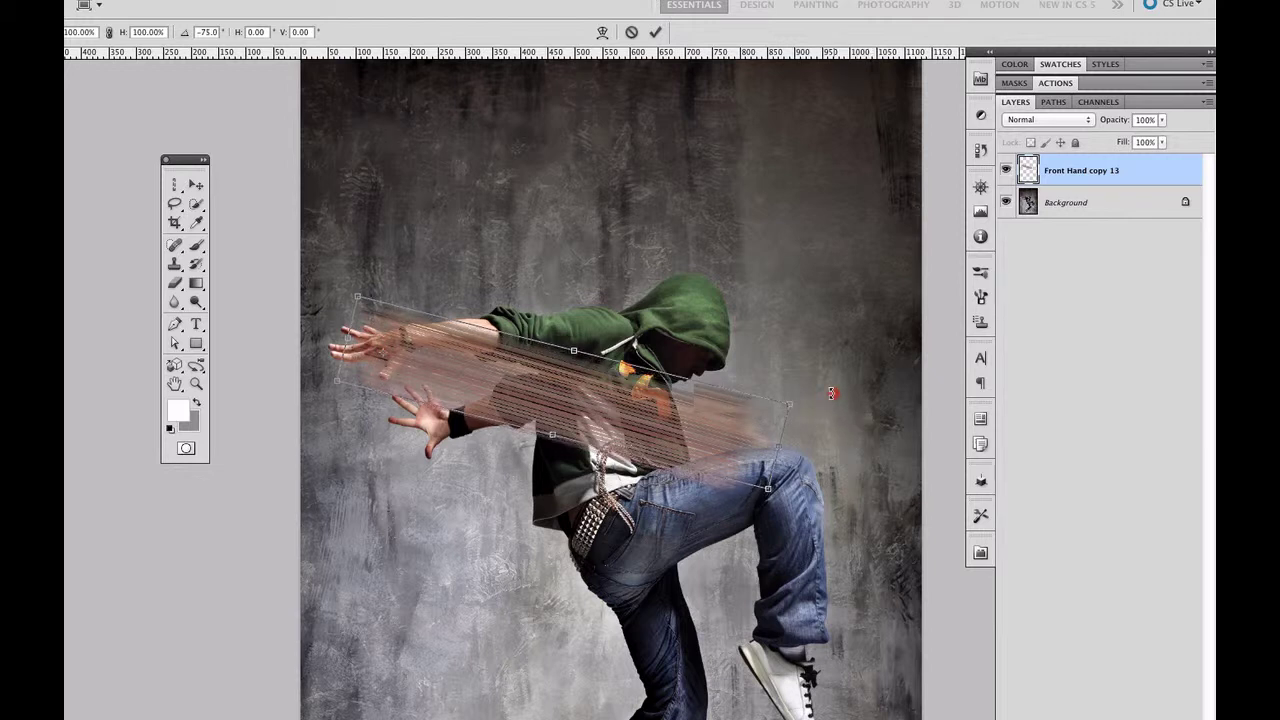
{"action": "left_click_drag", "start_coordinate": [831, 393], "coordinate": [827, 370]}
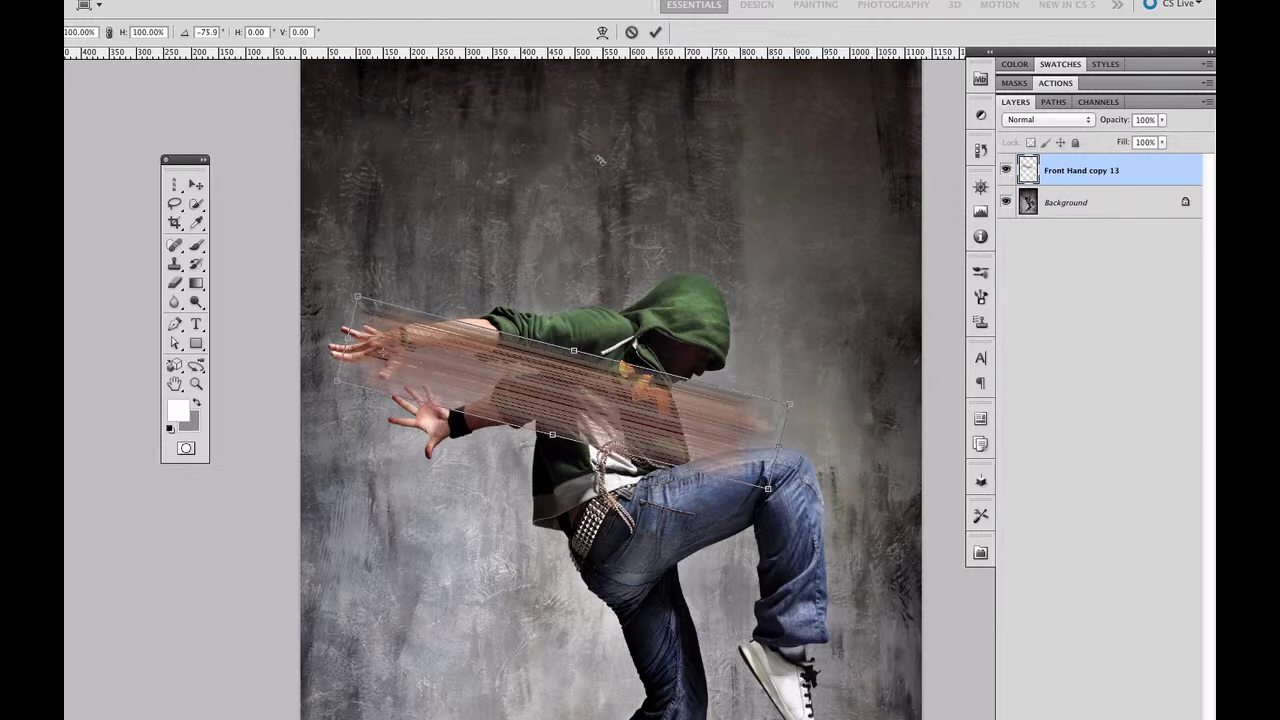
- Warp the streak into a downward-sagging curve, fitting one end around the front hand's fingers and wrist and widening the other above the raised knee
{"action": "left_click", "coordinate": [602, 33]}
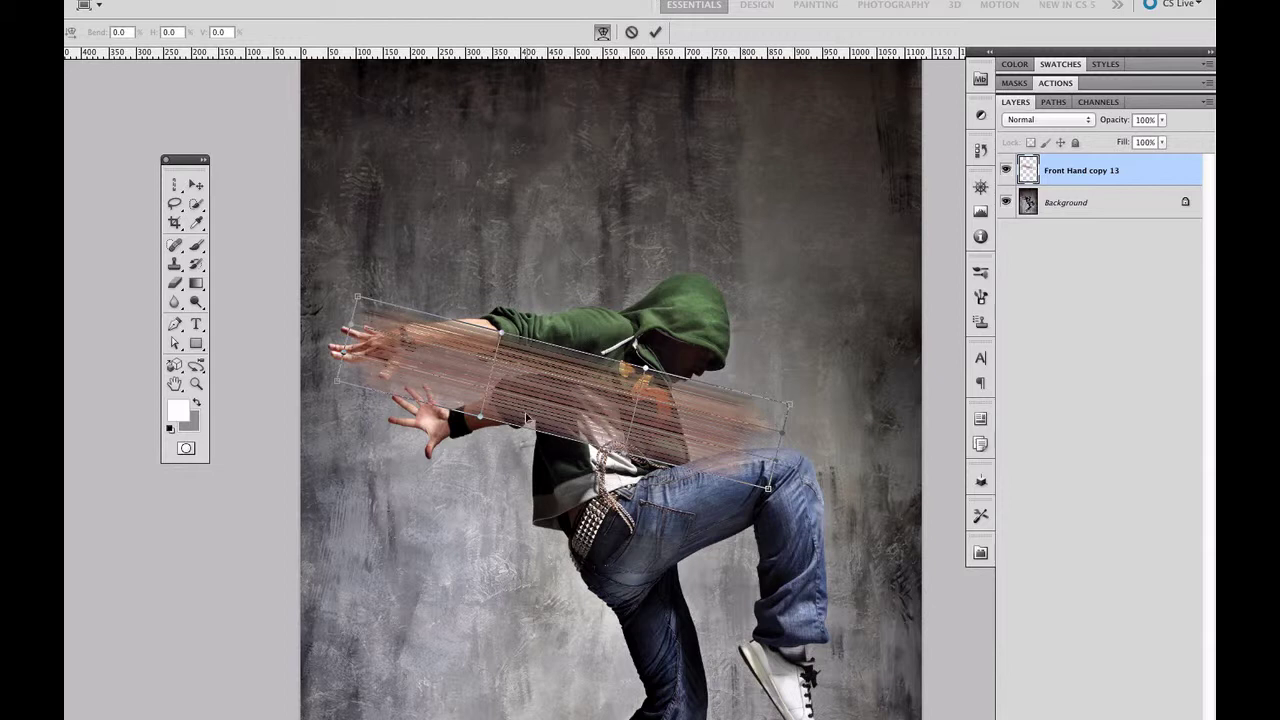
{"action": "mouse_move", "coordinate": [527, 418]}
{"action": "left_mouse_down"}
{"action": "mouse_move", "coordinate": [486, 466]}
{"action": "mouse_move", "coordinate": [480, 531]}
{"action": "mouse_move", "coordinate": [567, 372]}
{"action": "mouse_move", "coordinate": [506, 457]}
{"action": "mouse_move", "coordinate": [501, 531]}
{"action": "mouse_move", "coordinate": [503, 484]}
{"action": "mouse_move", "coordinate": [445, 525]}
{"action": "mouse_move", "coordinate": [425, 516]}
{"action": "left_mouse_up"}
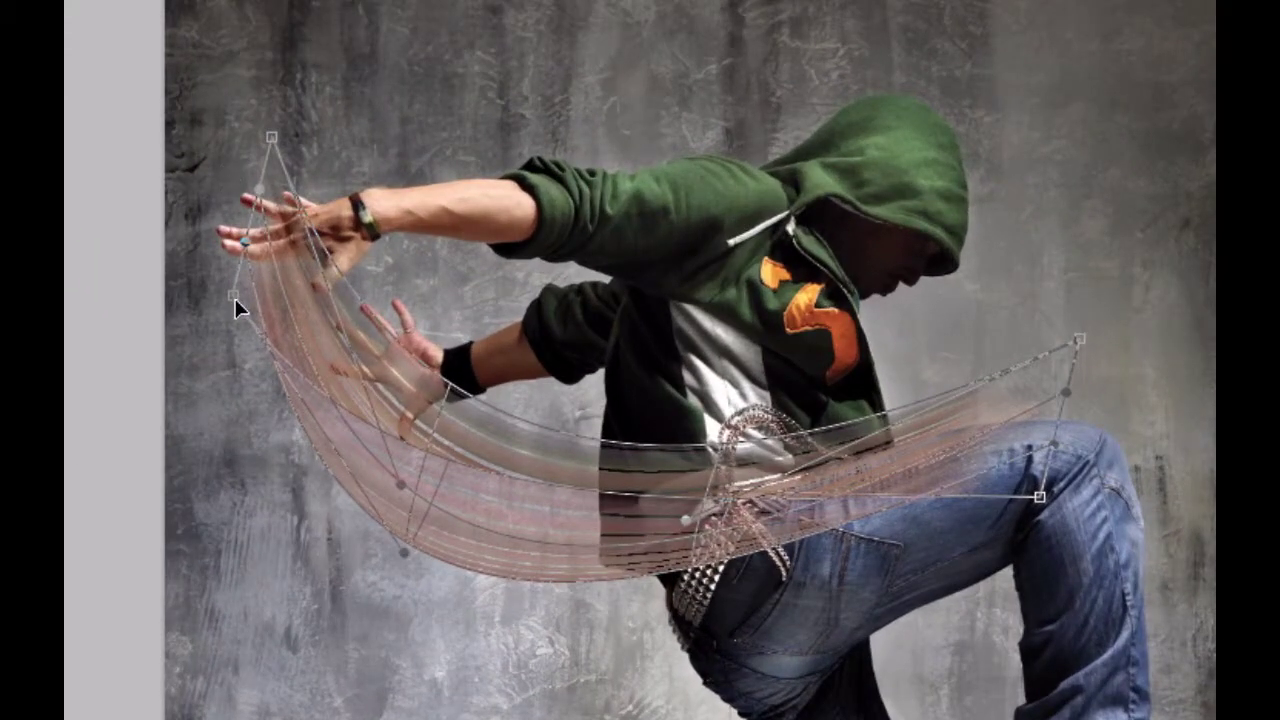
{"action": "mouse_move", "coordinate": [235, 296]}
{"action": "left_mouse_down"}
{"action": "mouse_move", "coordinate": [221, 254]}
{"action": "mouse_move", "coordinate": [200, 248]}
{"action": "left_mouse_up"}
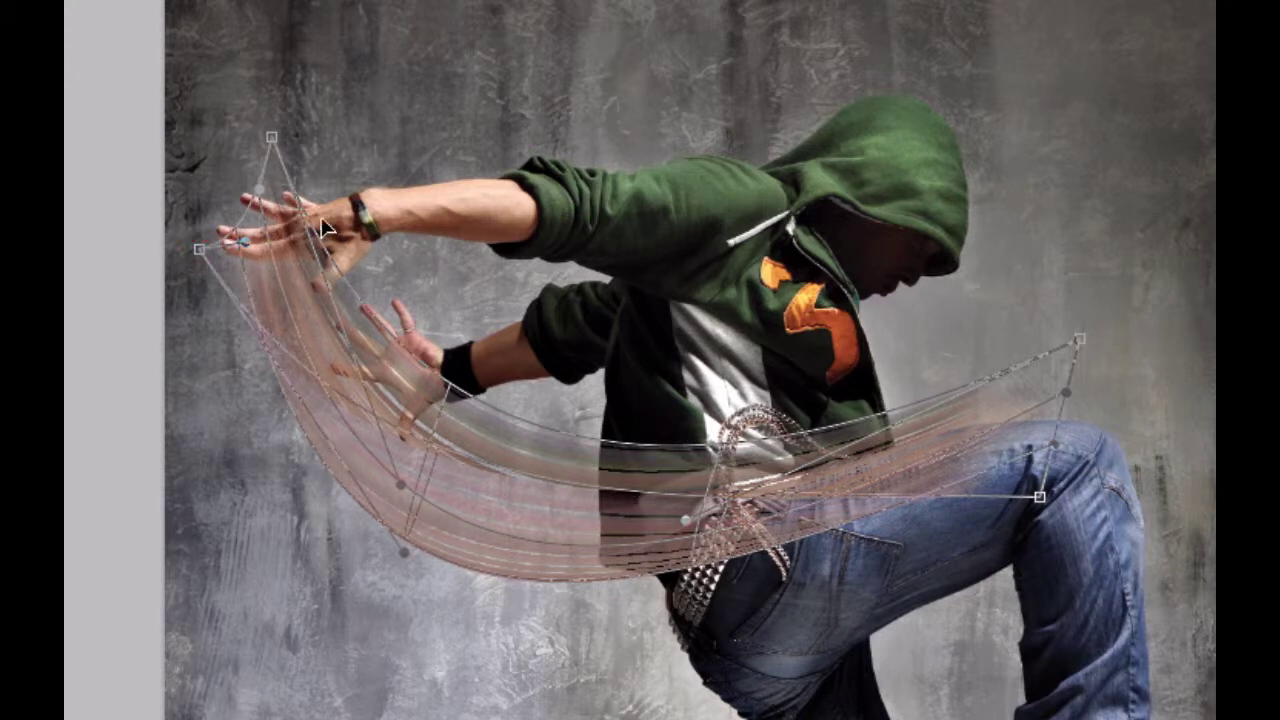
{"action": "mouse_move", "coordinate": [273, 137]}
{"action": "left_mouse_down"}
{"action": "mouse_move", "coordinate": [388, 137]}
{"action": "mouse_move", "coordinate": [371, 181]}
{"action": "left_mouse_up"}
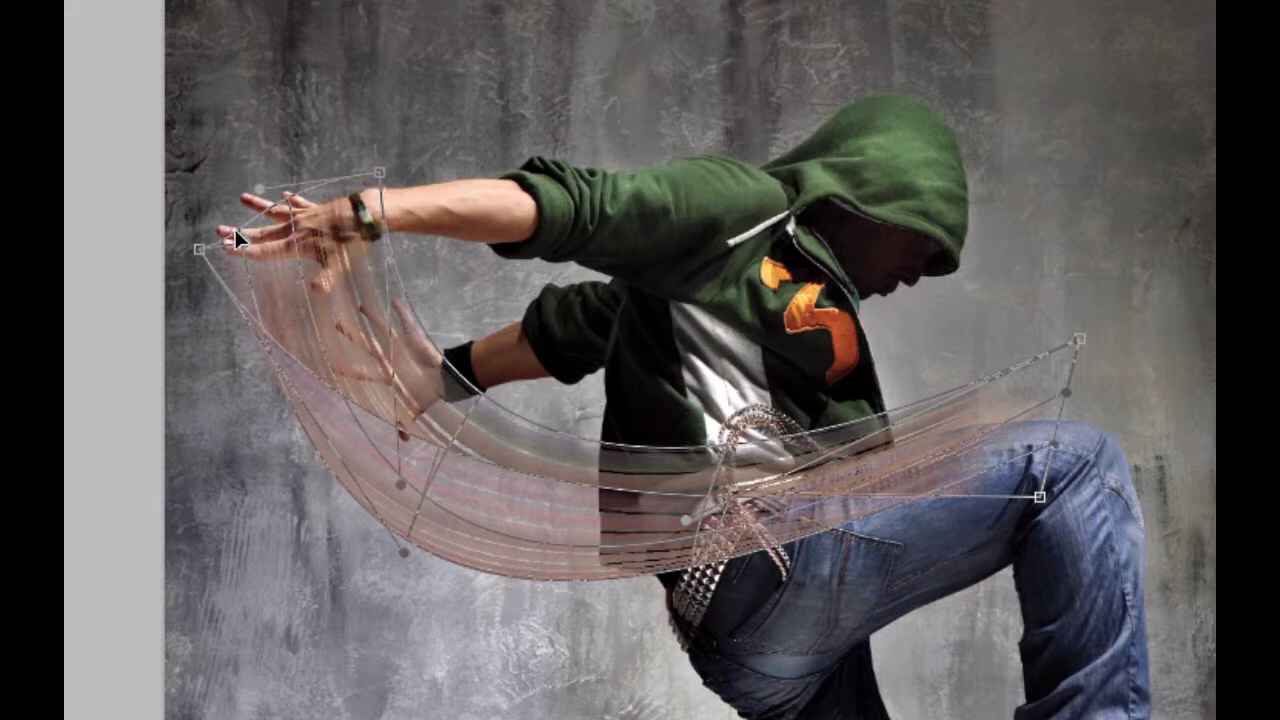
{"action": "mouse_move", "coordinate": [199, 248]}
{"action": "left_mouse_down"}
{"action": "mouse_move", "coordinate": [162, 231]}
{"action": "mouse_move", "coordinate": [233, 232]}
{"action": "left_mouse_up"}
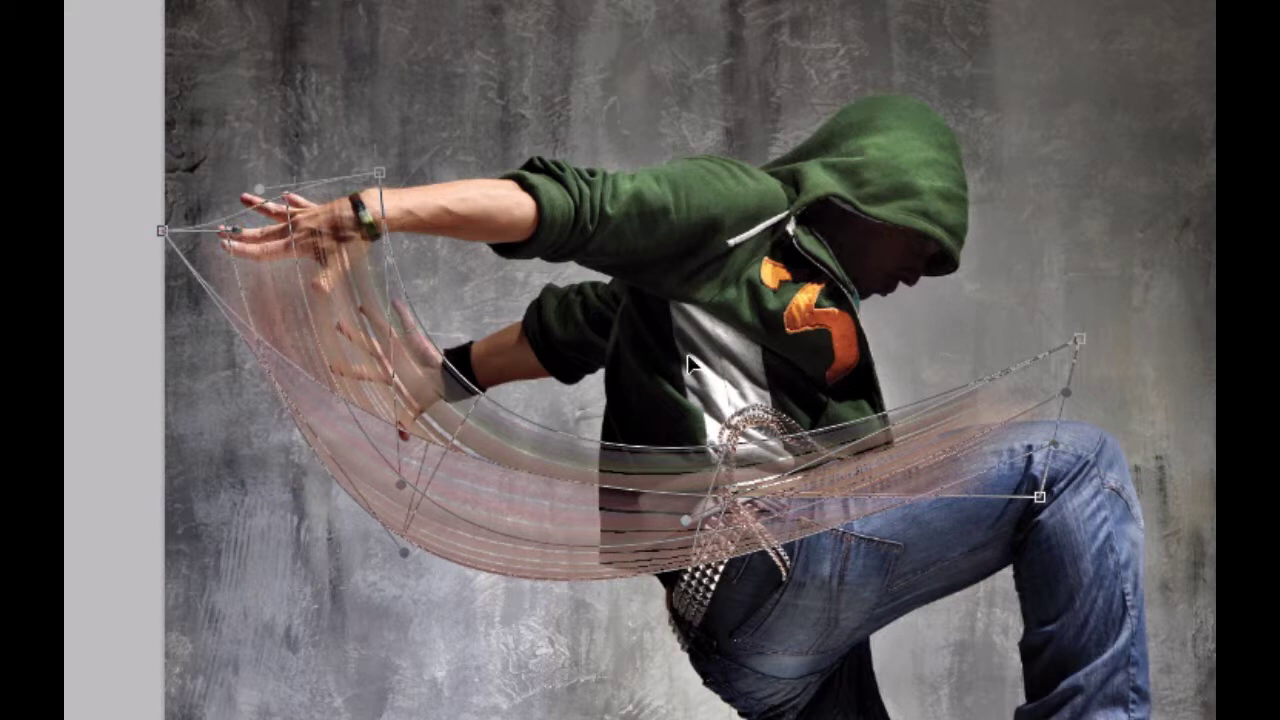
{"action": "left_click_drag", "start_coordinate": [1080, 340], "coordinate": [1110, 188]}
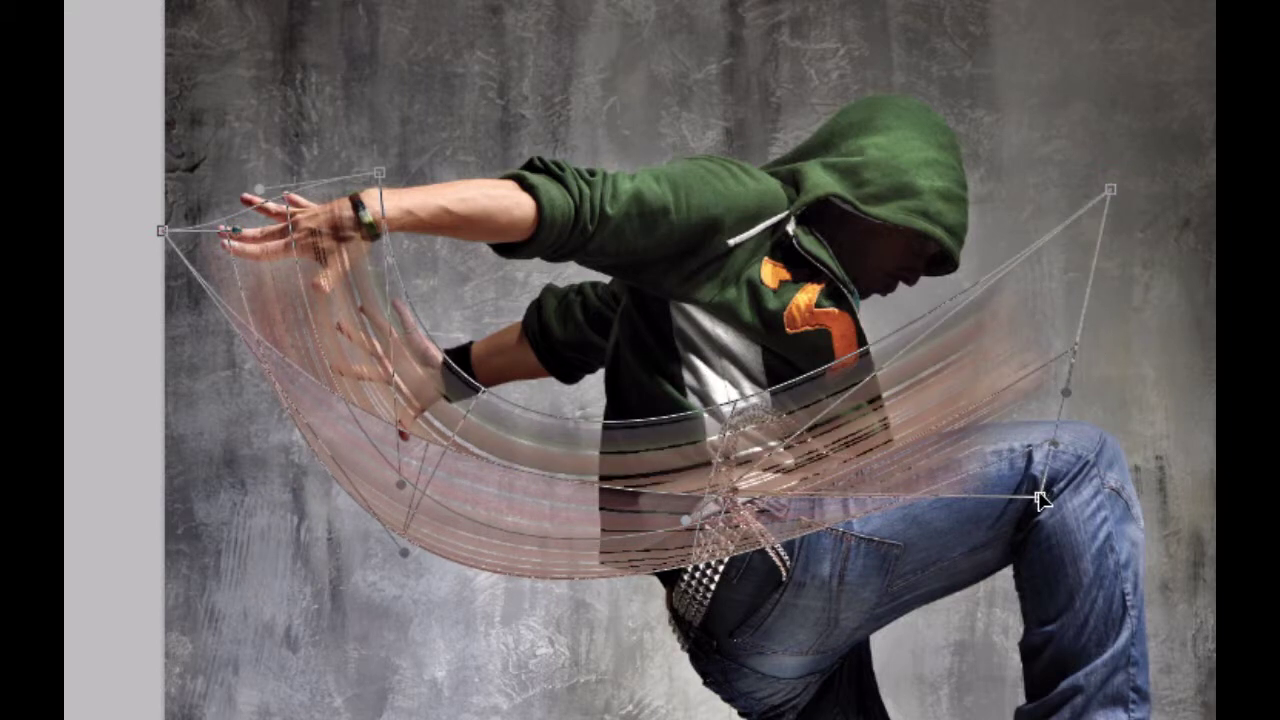
{"action": "left_click_drag", "start_coordinate": [1043, 512], "coordinate": [1044, 516]}
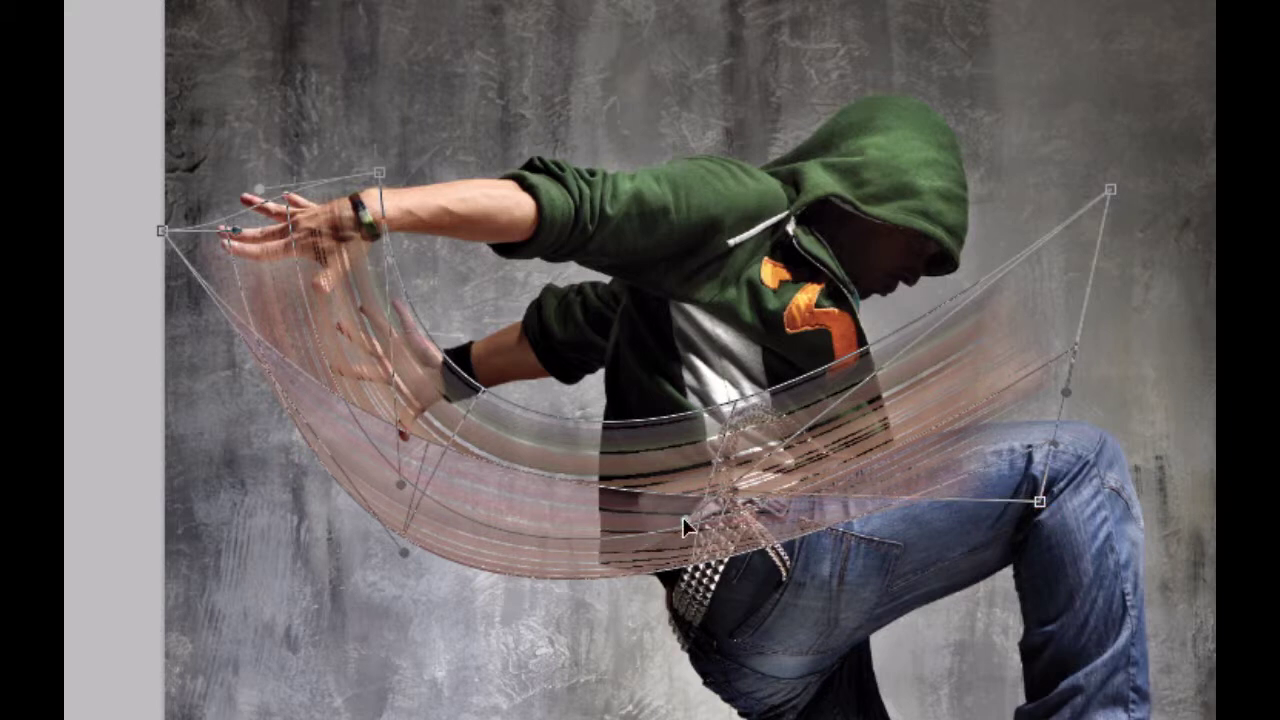
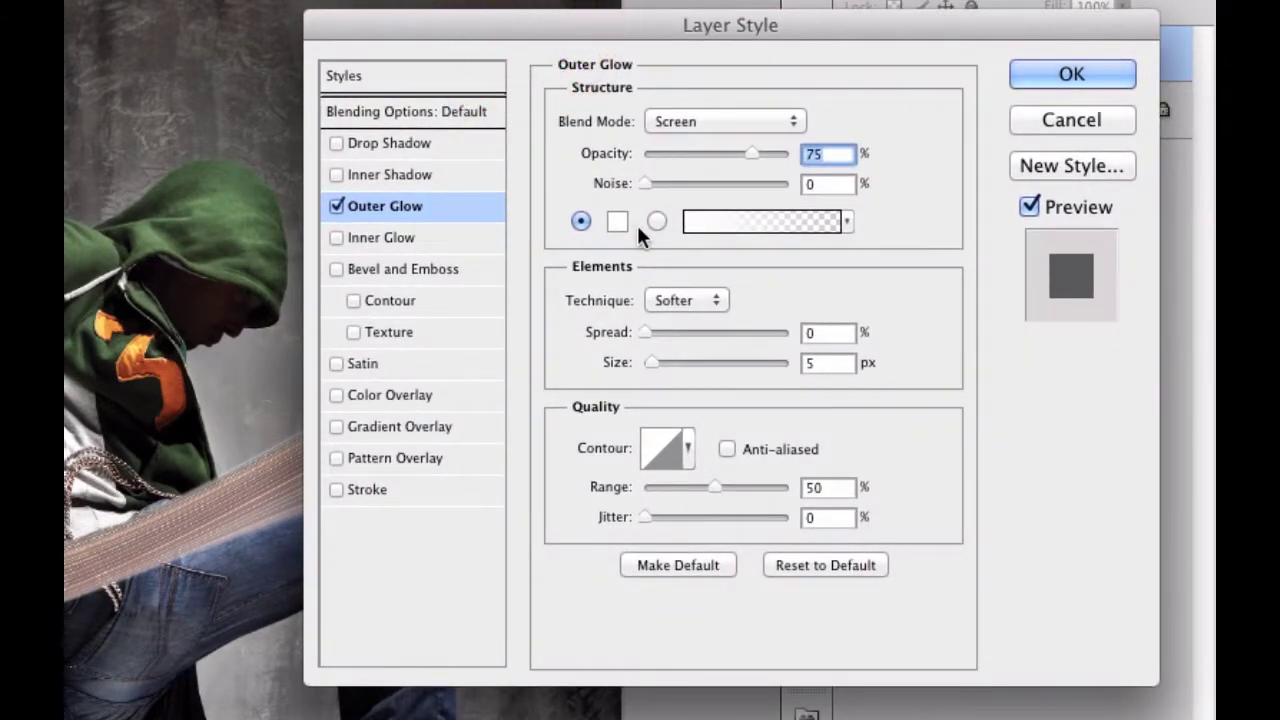
- Set the streak layer's Outer Glow to white (ffffff) with 74% opacity and a size of 9 px
{"action": "left_click", "coordinate": [617, 221]}
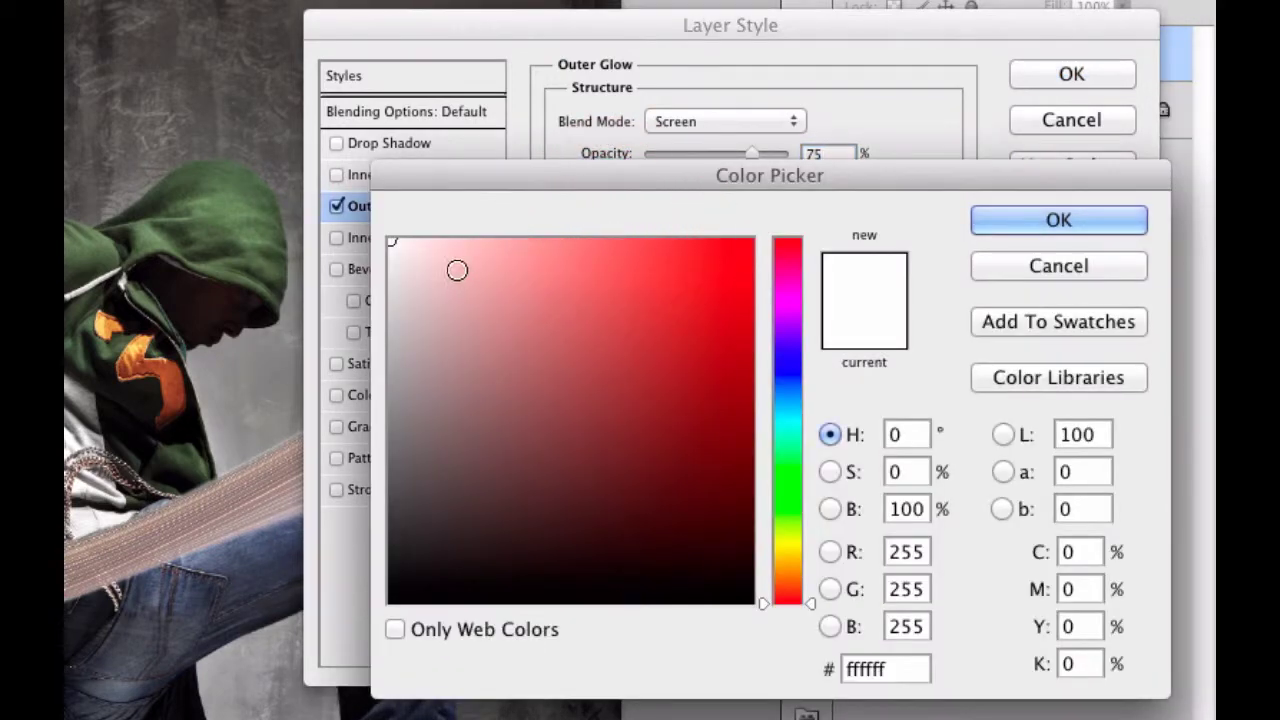
{"action": "left_click", "coordinate": [995, 217]}
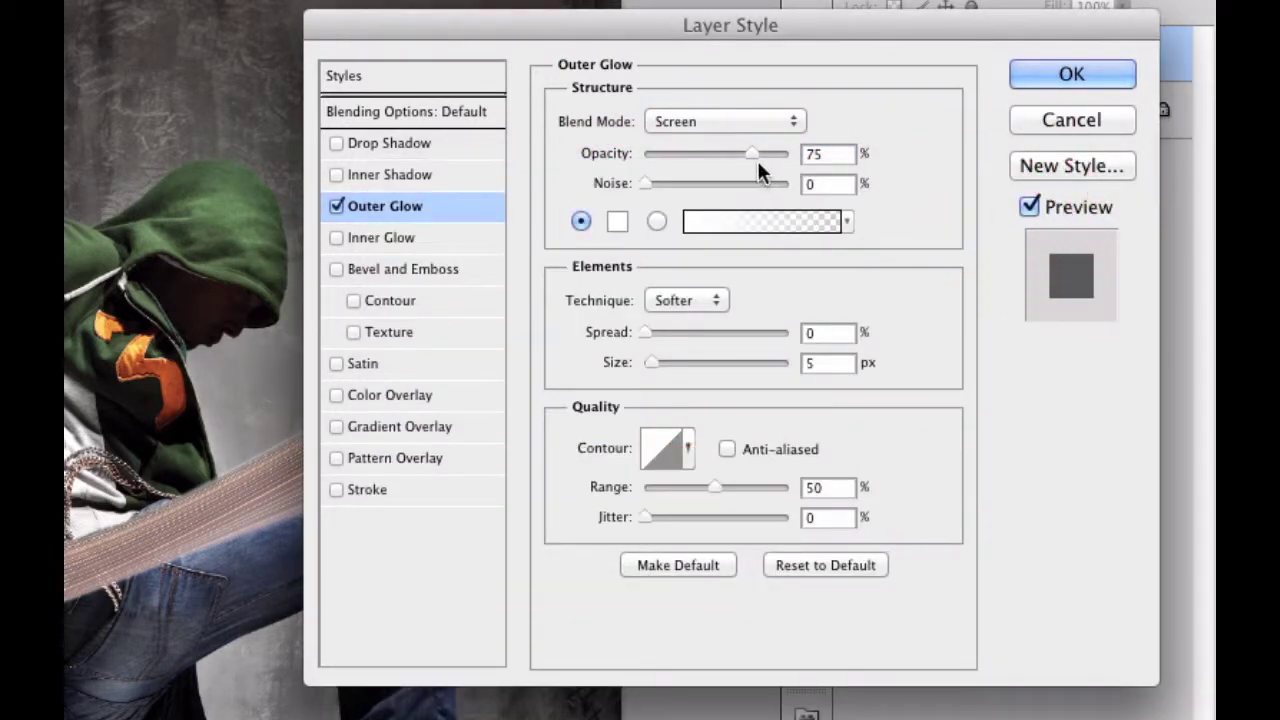
{"action": "left_click_drag", "start_coordinate": [751, 148], "coordinate": [750, 152]}
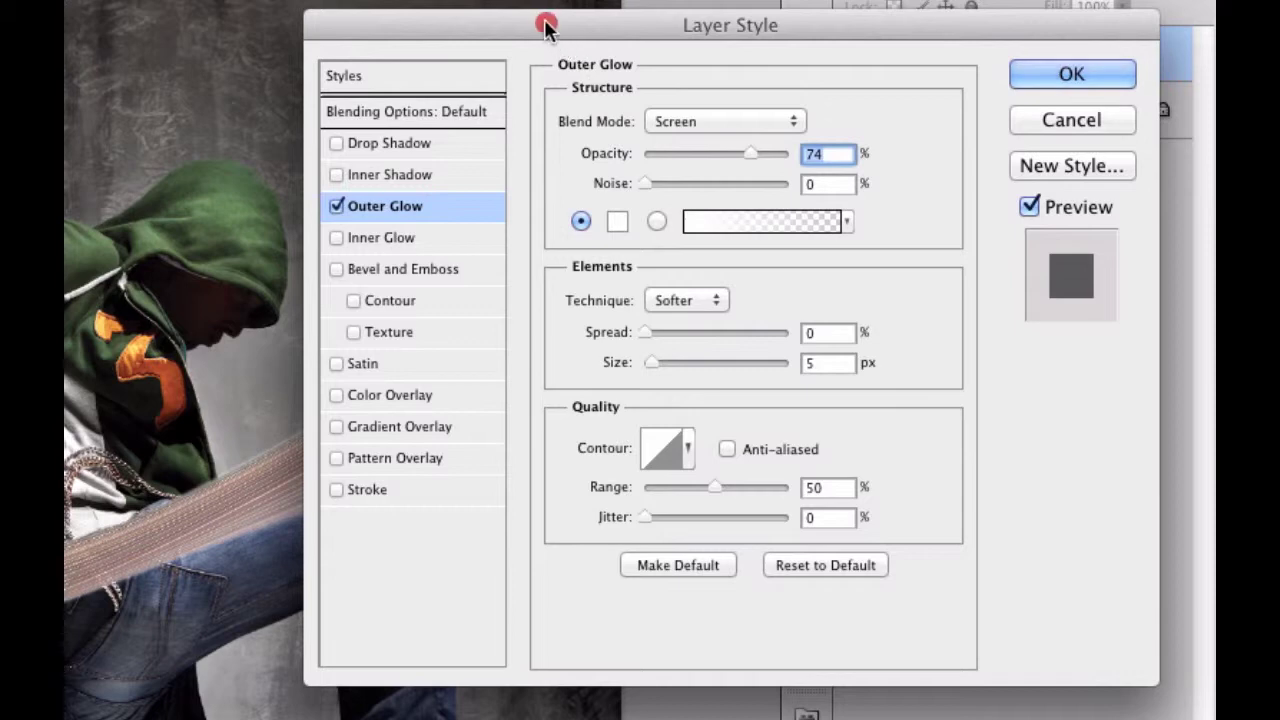
{"action": "left_click_drag", "start_coordinate": [543, 23], "coordinate": [673, 9]}
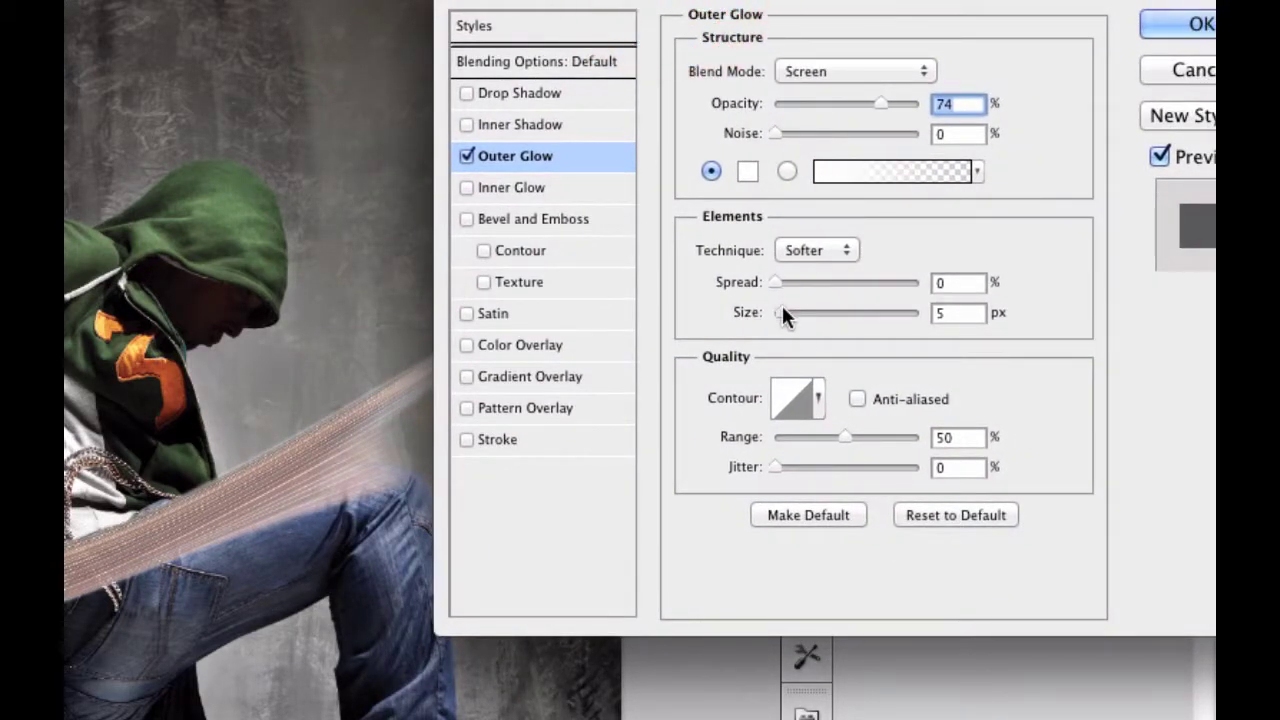
{"action": "left_click_drag", "start_coordinate": [780, 308], "coordinate": [786, 309]}
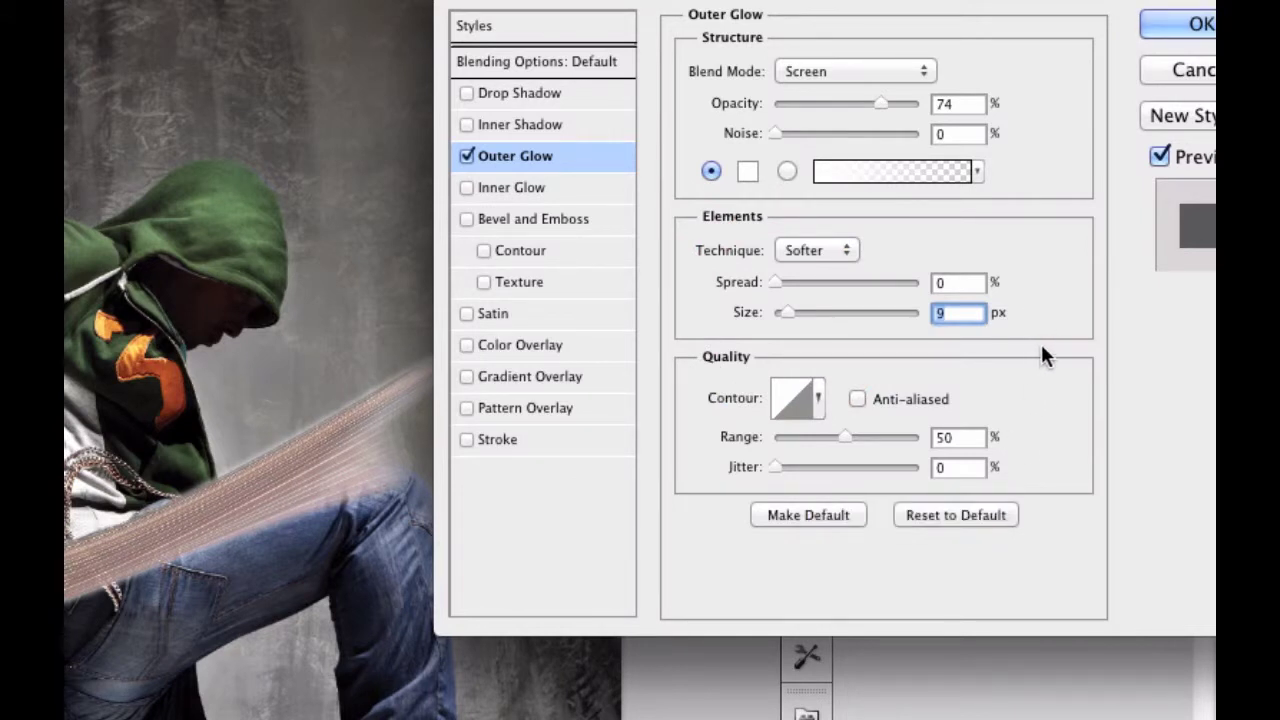
- Enable anti-aliasing for the Outer Glow's contour and set its range to 31%
{"action": "left_click", "coordinate": [857, 399]}
{"action": "left_click_drag", "start_coordinate": [772, 3], "coordinate": [563, 3]}
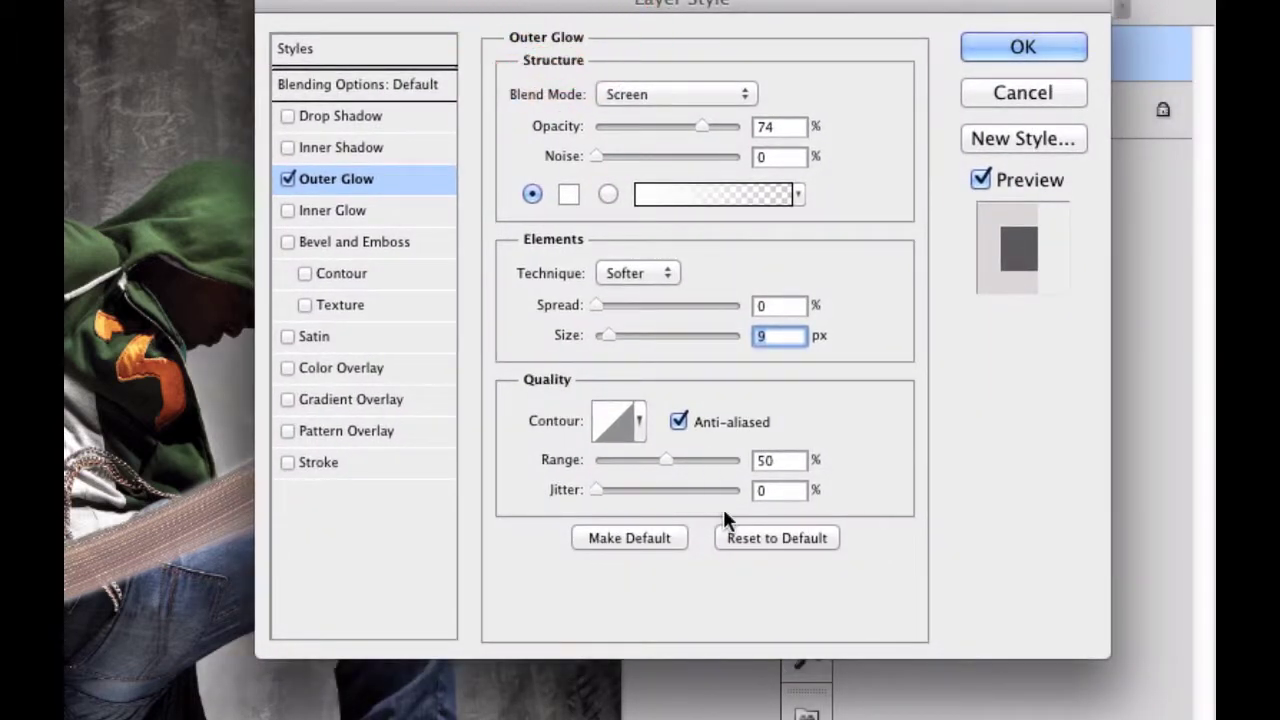
{"action": "left_click", "coordinate": [665, 460]}
{"action": "left_click_drag", "start_coordinate": [664, 460], "coordinate": [642, 459]}
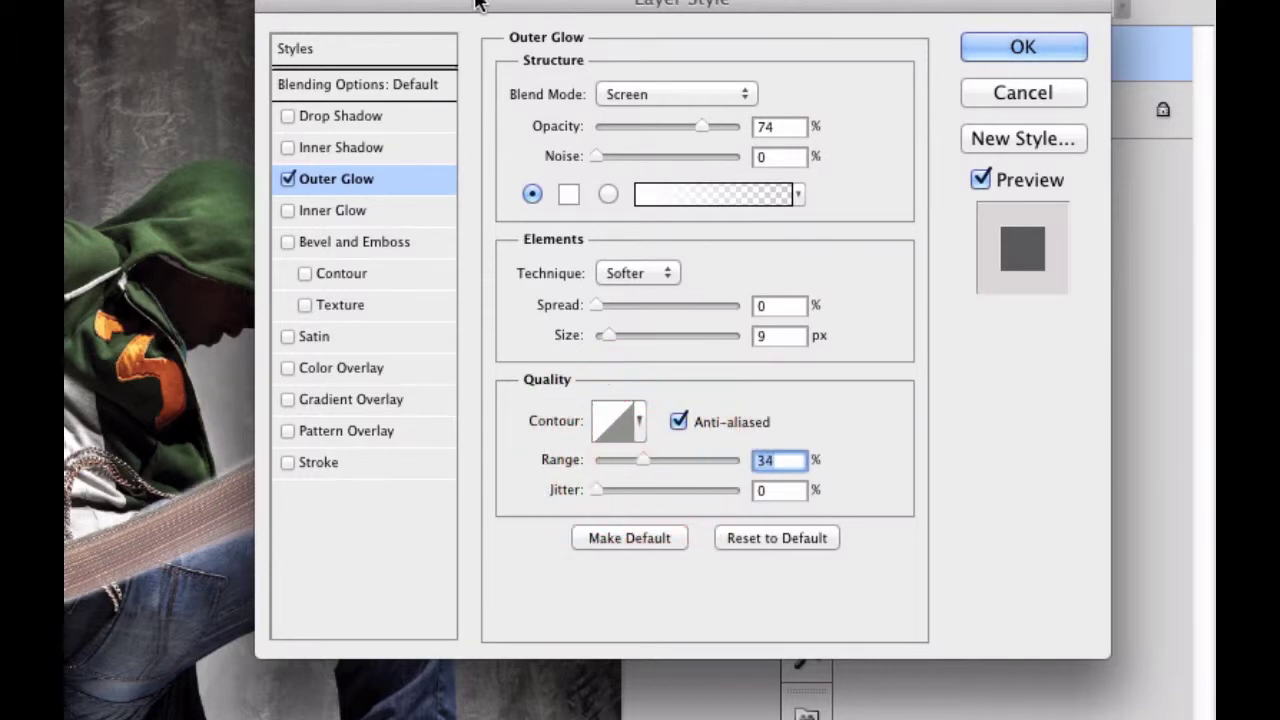
{"action": "left_click_drag", "start_coordinate": [680, 3], "coordinate": [943, 0]}
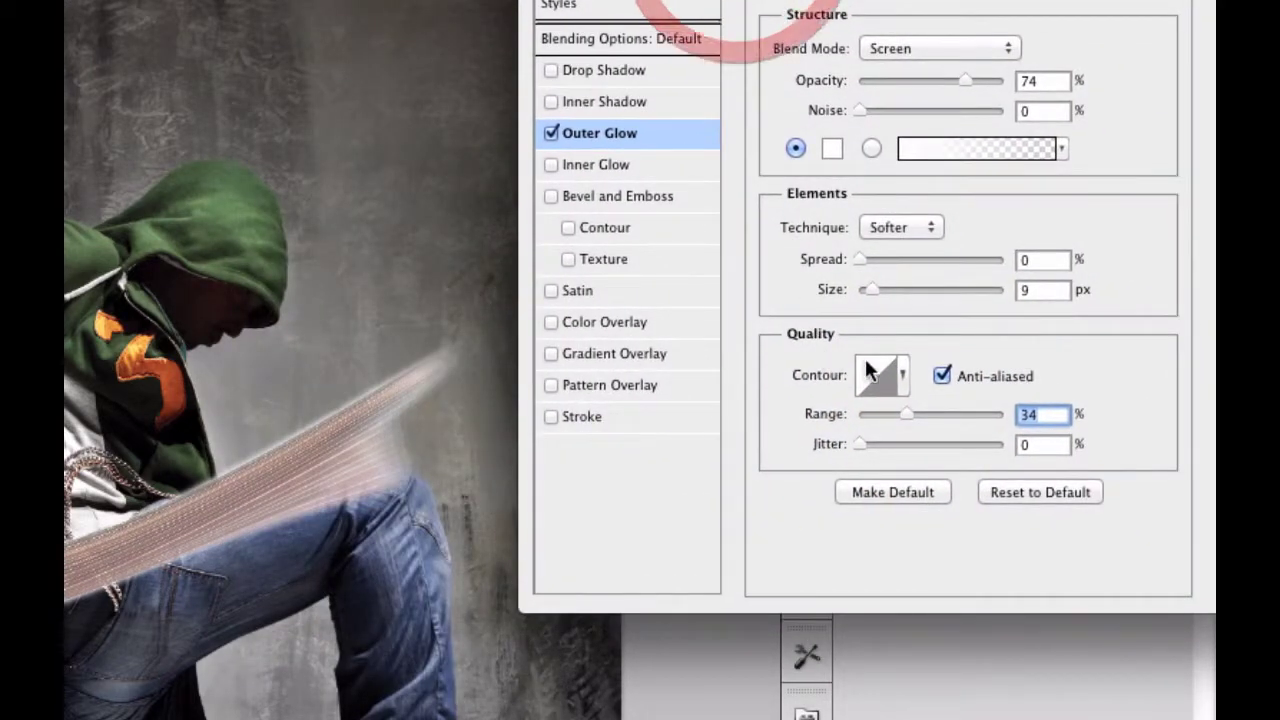
{"action": "mouse_move", "coordinate": [905, 413]}
{"action": "left_mouse_down"}
{"action": "mouse_move", "coordinate": [928, 411]}
{"action": "mouse_move", "coordinate": [901, 414]}
{"action": "left_mouse_up"}
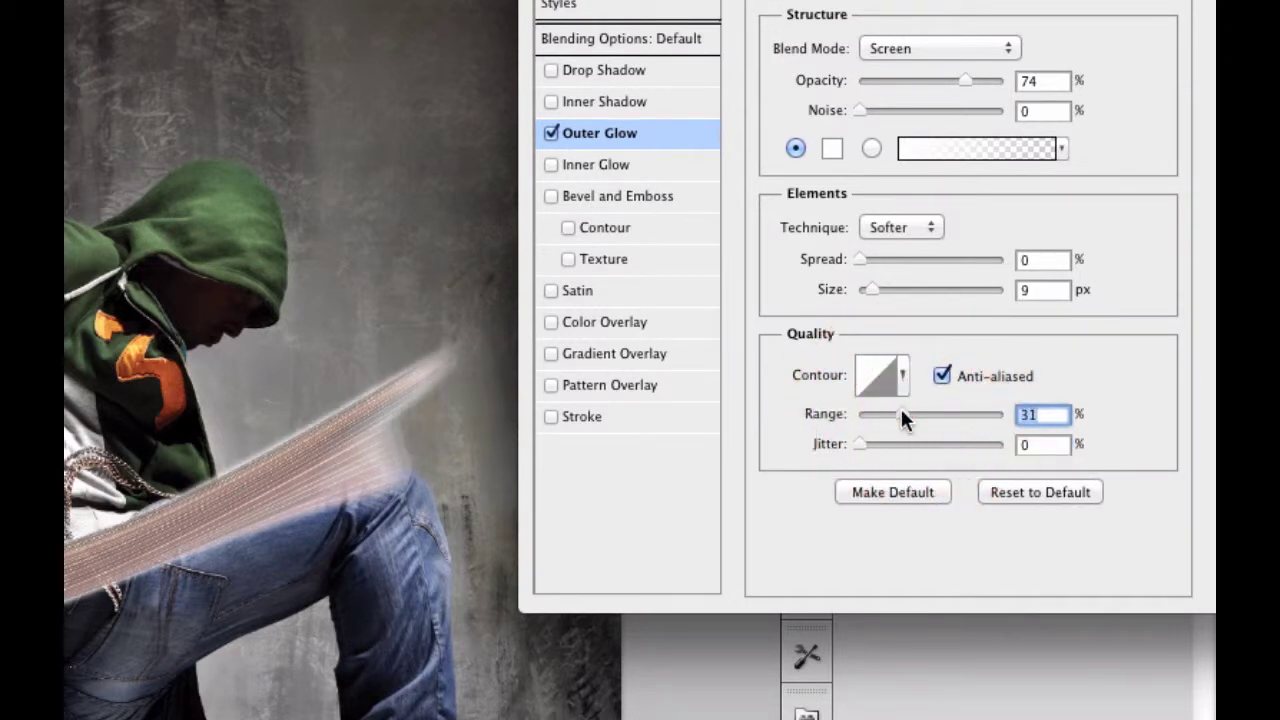
- Enable an Inner Glow for the streak layer, keeping the streak in view beside the layer style settings
{"action": "left_click_drag", "start_coordinate": [845, 1], "coordinate": [497, 110]}
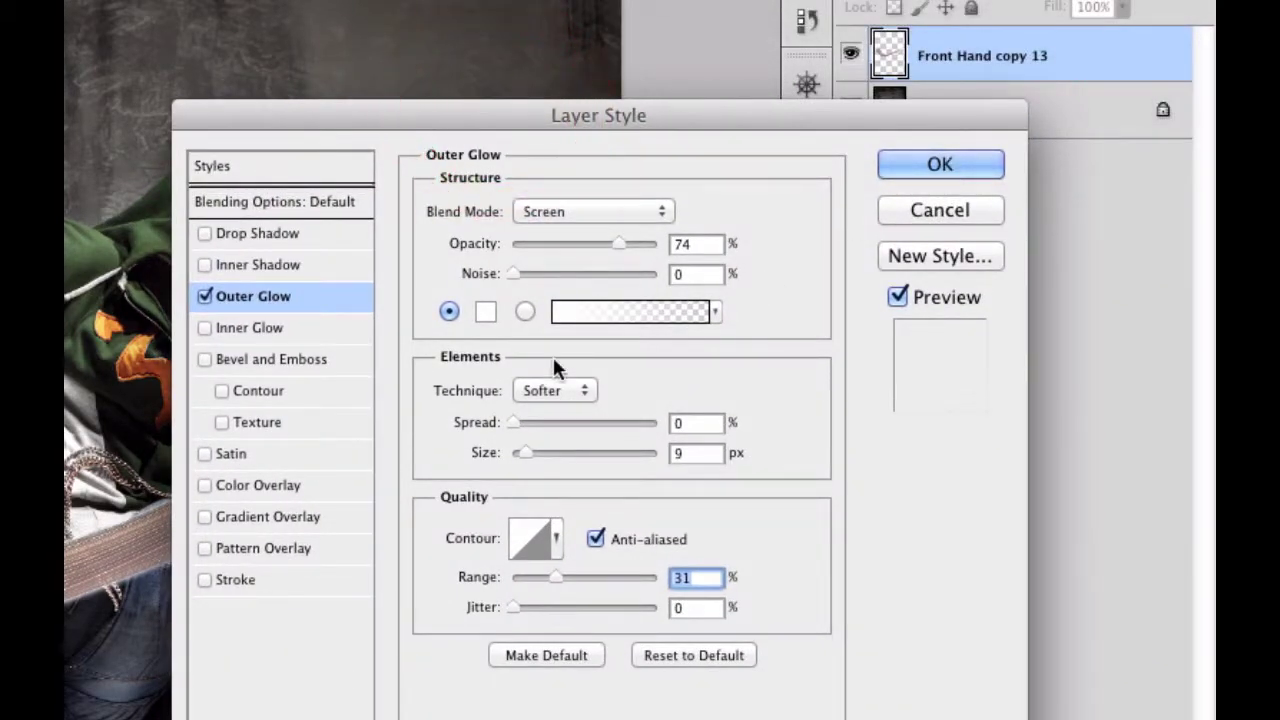
{"action": "left_click_drag", "start_coordinate": [392, 124], "coordinate": [625, 27]}
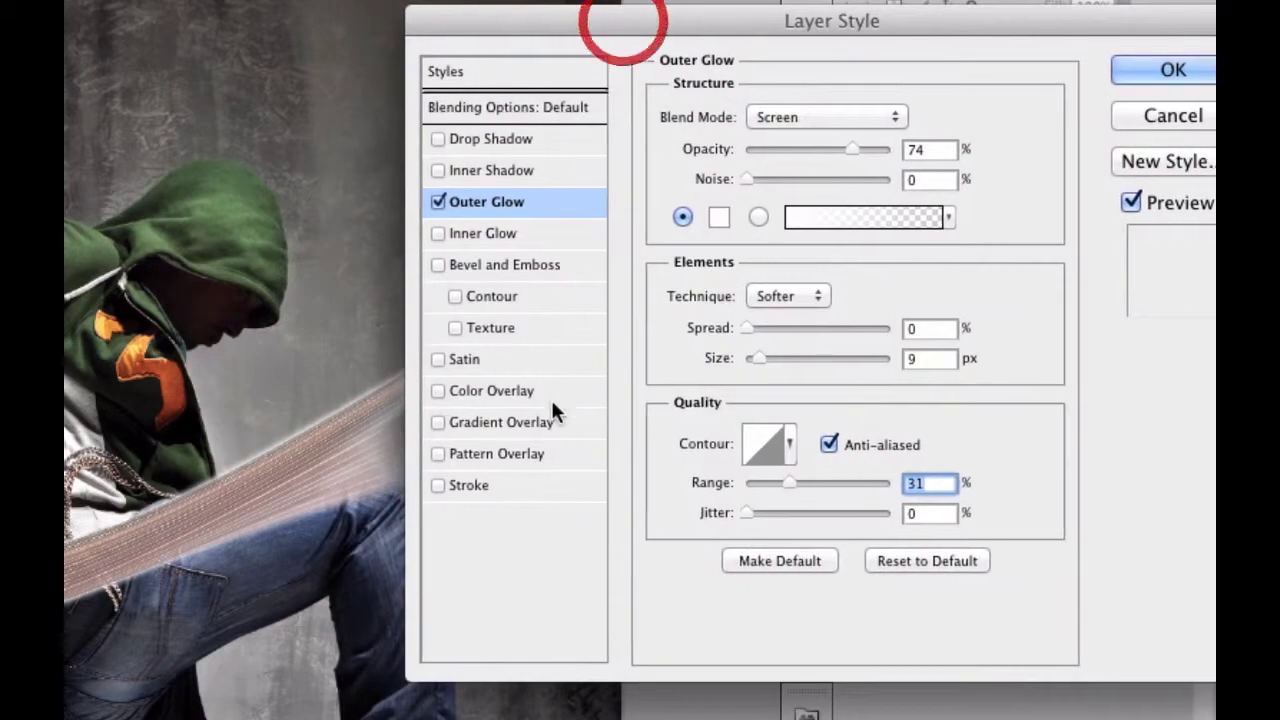
{"action": "left_click", "coordinate": [513, 233]}
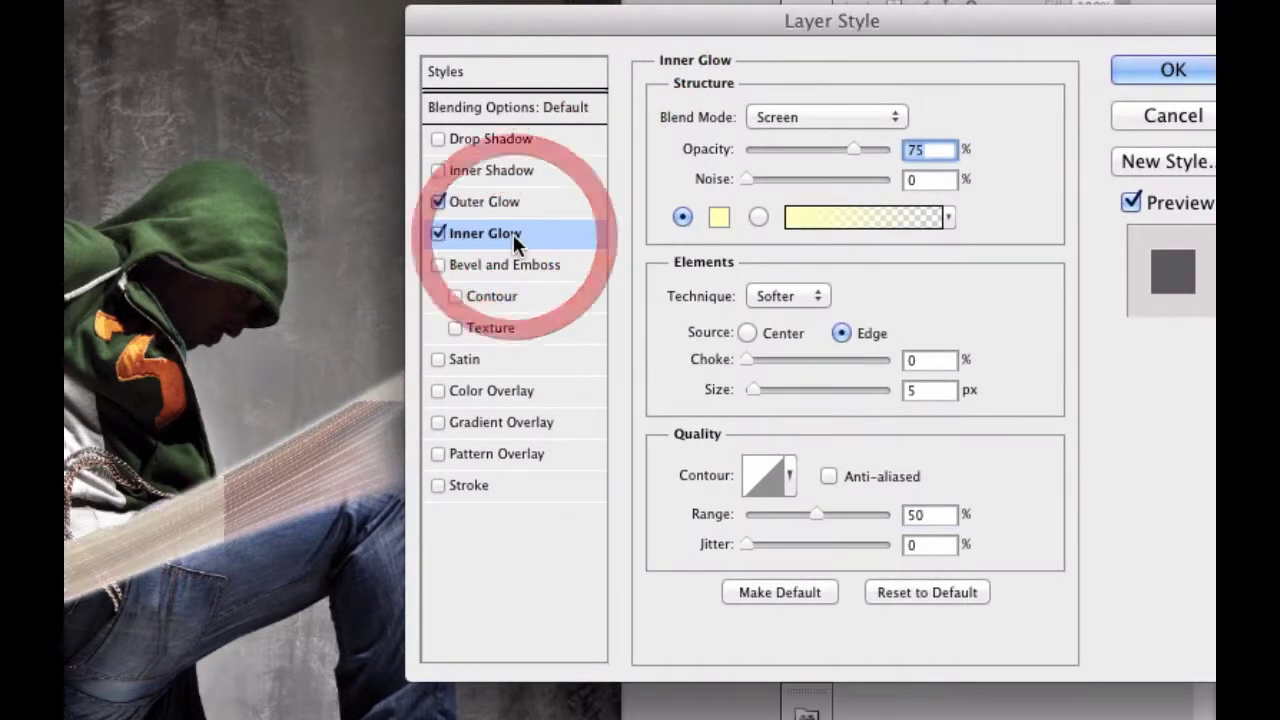
{"action": "left_click_drag", "start_coordinate": [657, 20], "coordinate": [645, 325]}
- Sample a dark skin tone (65402d) from the dancer's front forearm as the Inner Glow colour
{"action": "left_click", "coordinate": [707, 516]}
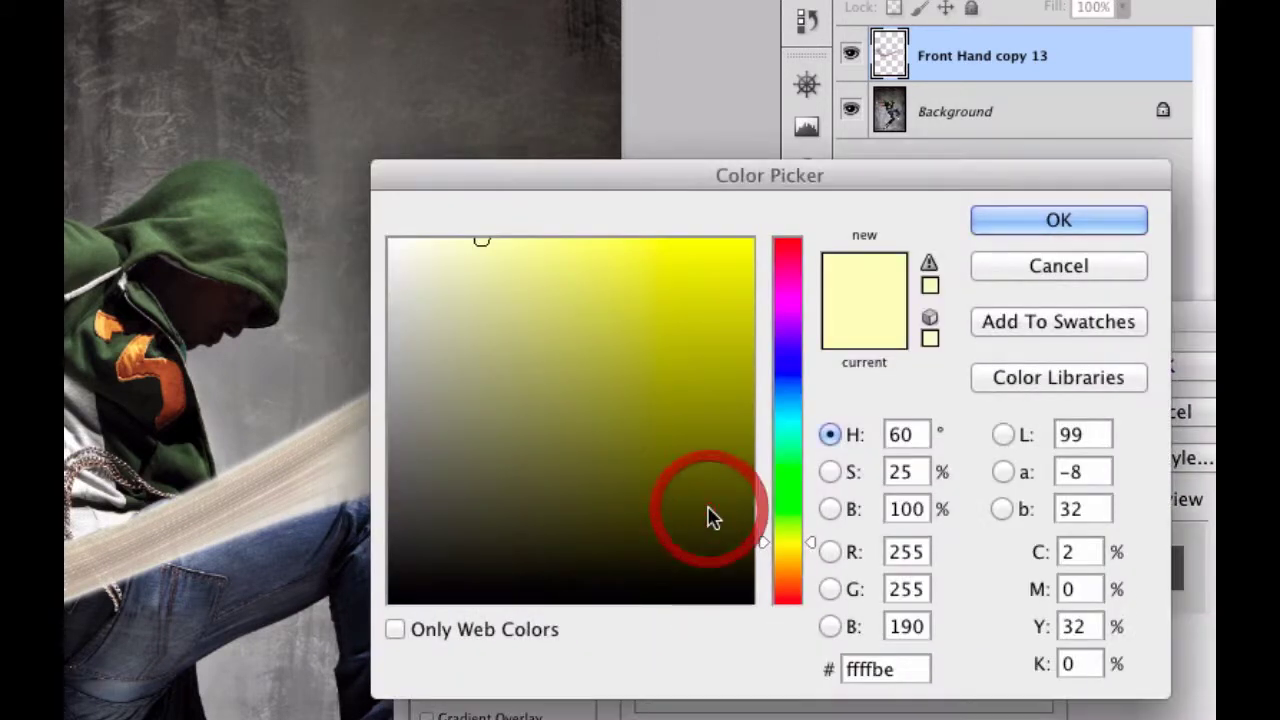
{"action": "left_click_drag", "start_coordinate": [683, 178], "coordinate": [660, 125]}
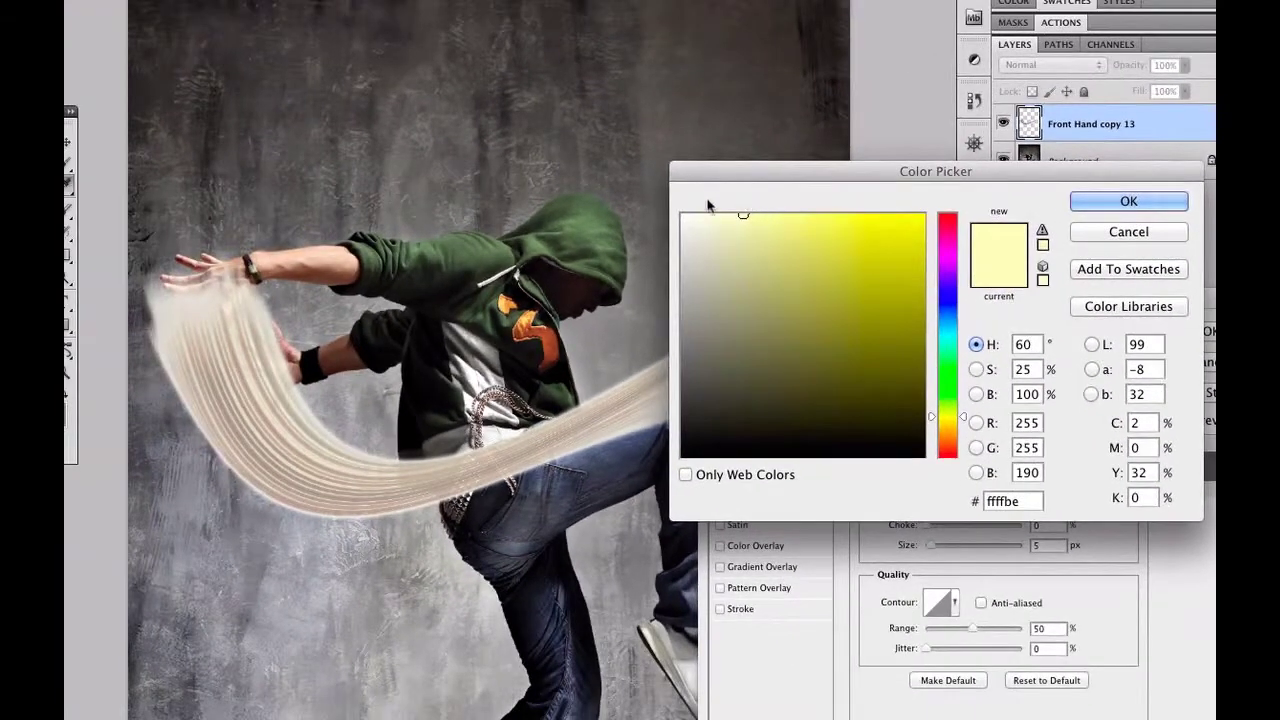
{"action": "left_click", "coordinate": [304, 265]}
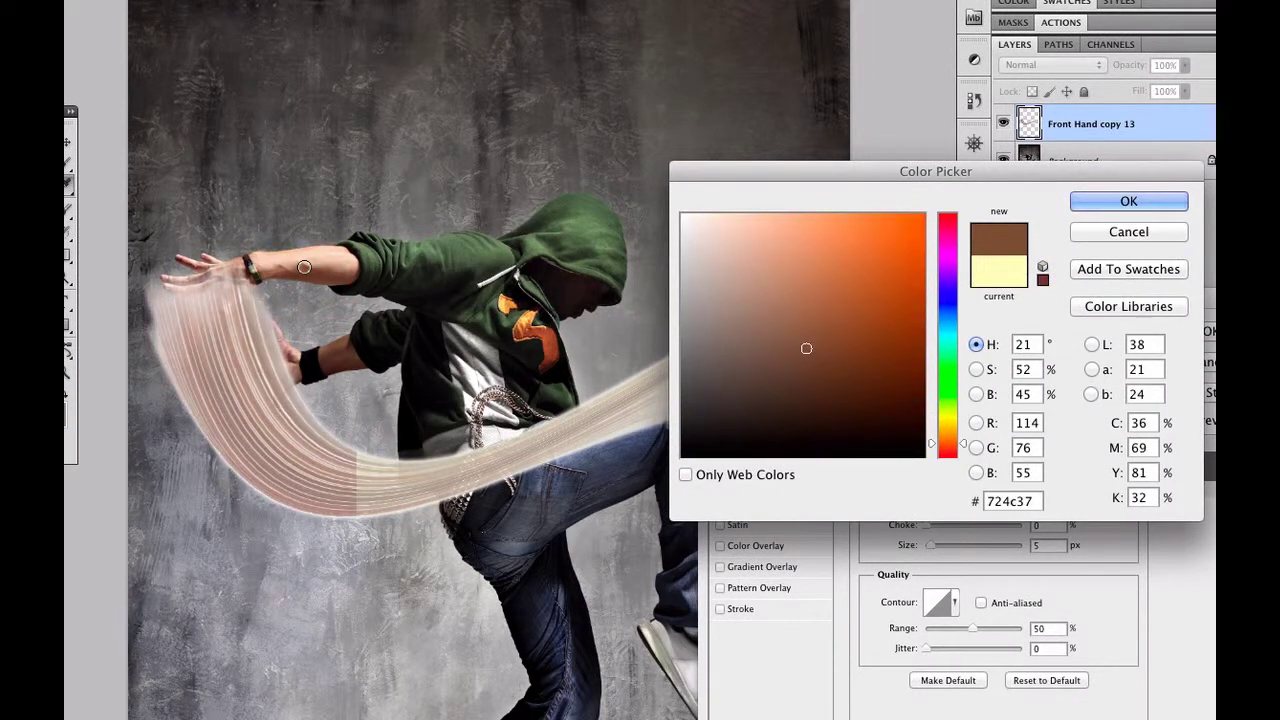
{"action": "left_click", "coordinate": [337, 259]}
{"action": "left_click", "coordinate": [334, 255]}
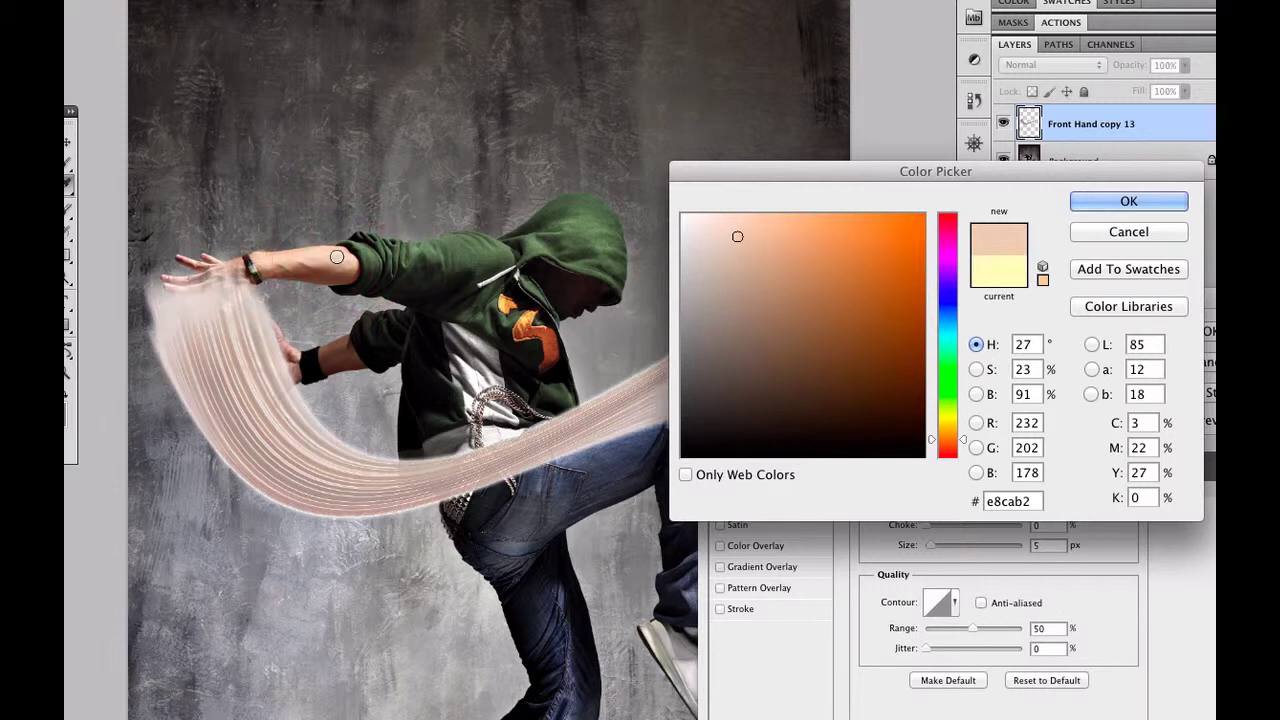
{"action": "left_click", "coordinate": [337, 261]}
{"action": "left_click", "coordinate": [335, 268]}
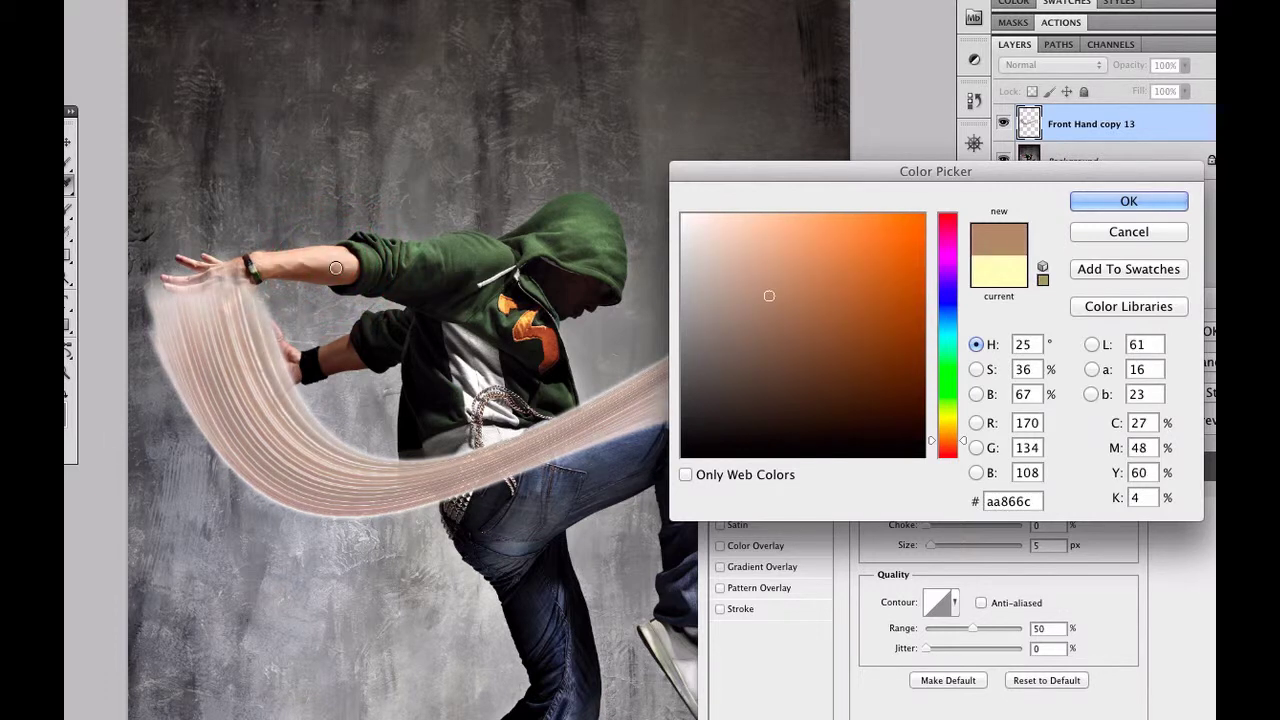
{"action": "left_click", "coordinate": [334, 269]}
{"action": "left_click", "coordinate": [327, 272]}
{"action": "left_click", "coordinate": [321, 273]}
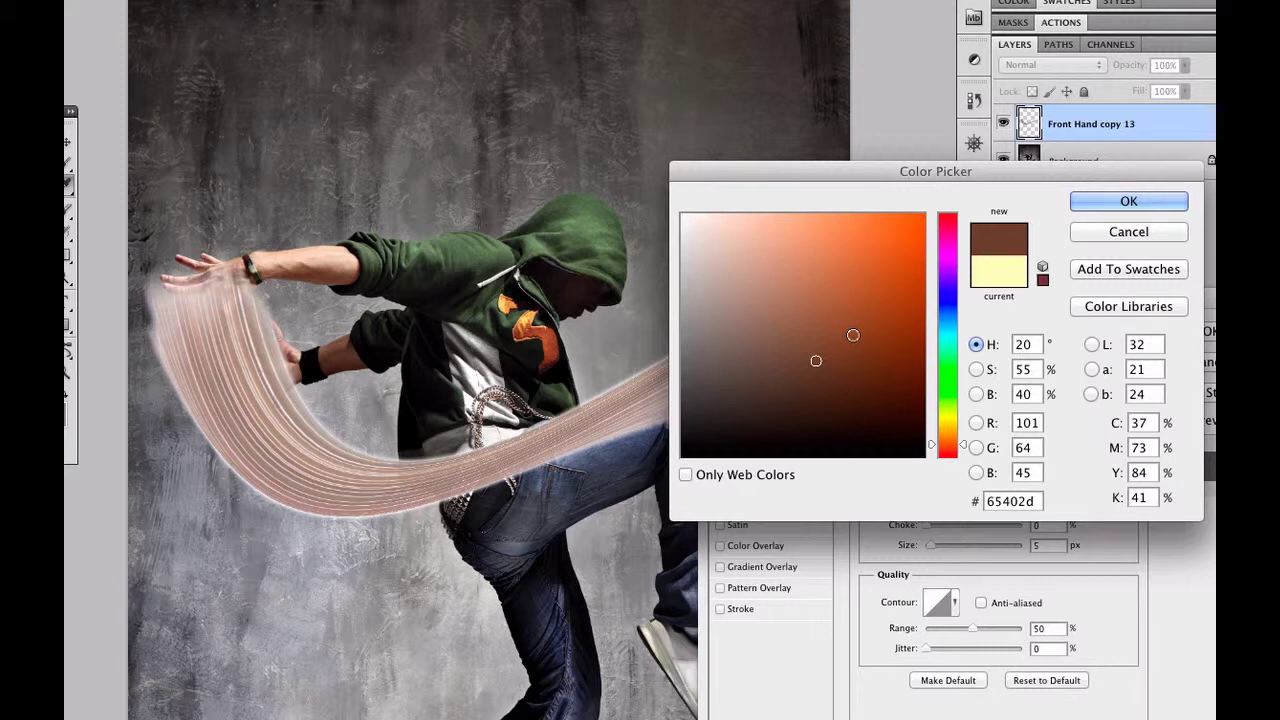
- Shift the Inner Glow colour to a saturated orange, c24505, and accept it
{"action": "mouse_move", "coordinate": [853, 337]}
{"action": "left_mouse_down"}
{"action": "mouse_move", "coordinate": [900, 329]}
{"action": "mouse_move", "coordinate": [916, 289]}
{"action": "left_mouse_up"}
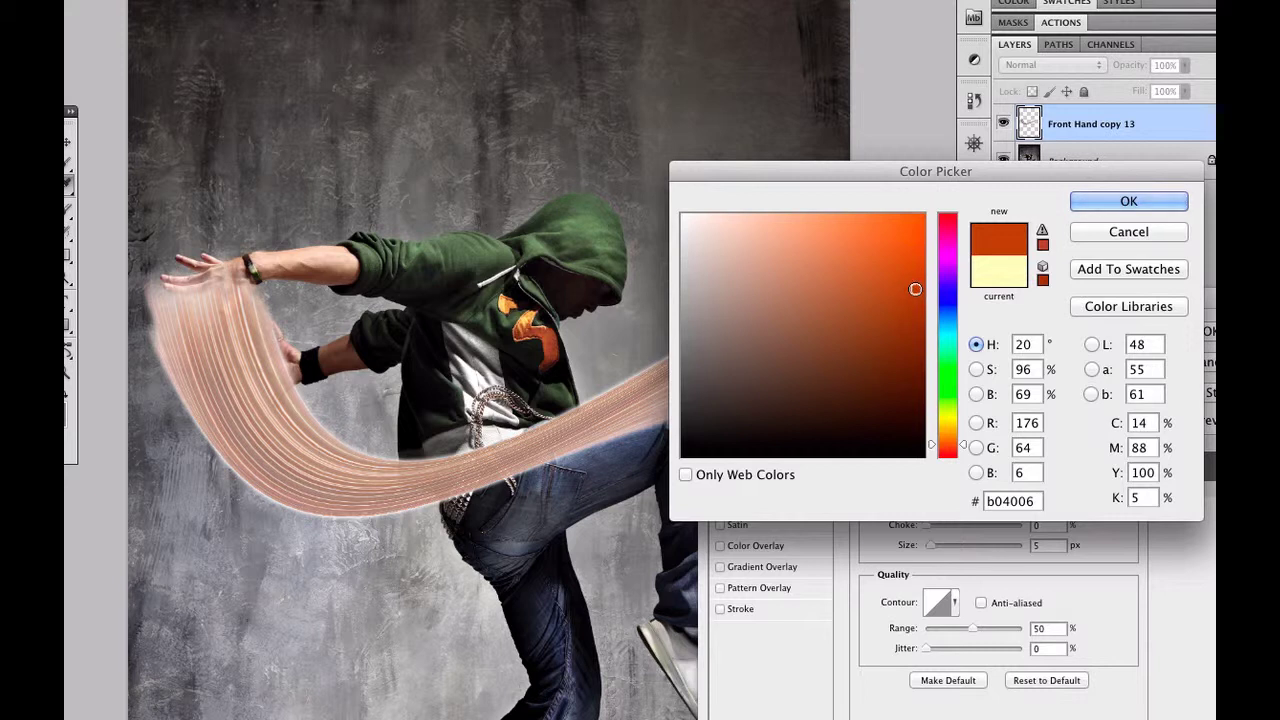
{"action": "left_click_drag", "start_coordinate": [915, 289], "coordinate": [918, 272]}
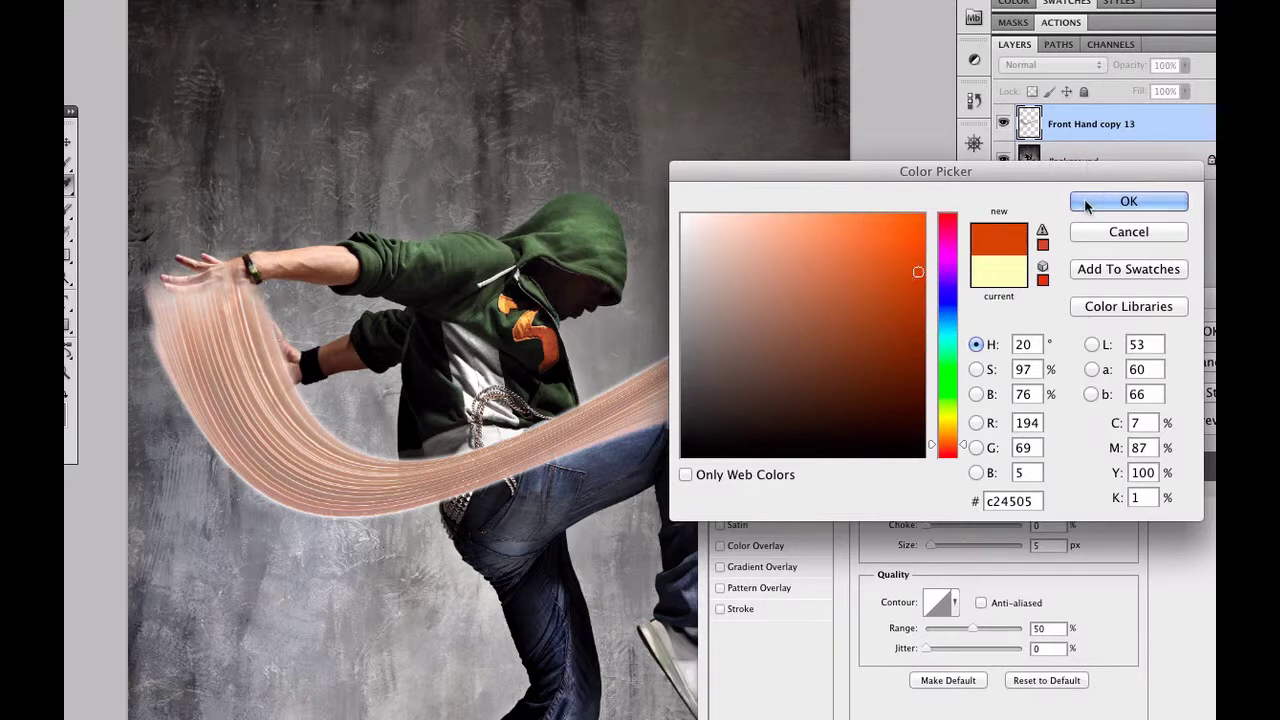
{"action": "left_click", "coordinate": [1086, 203]}
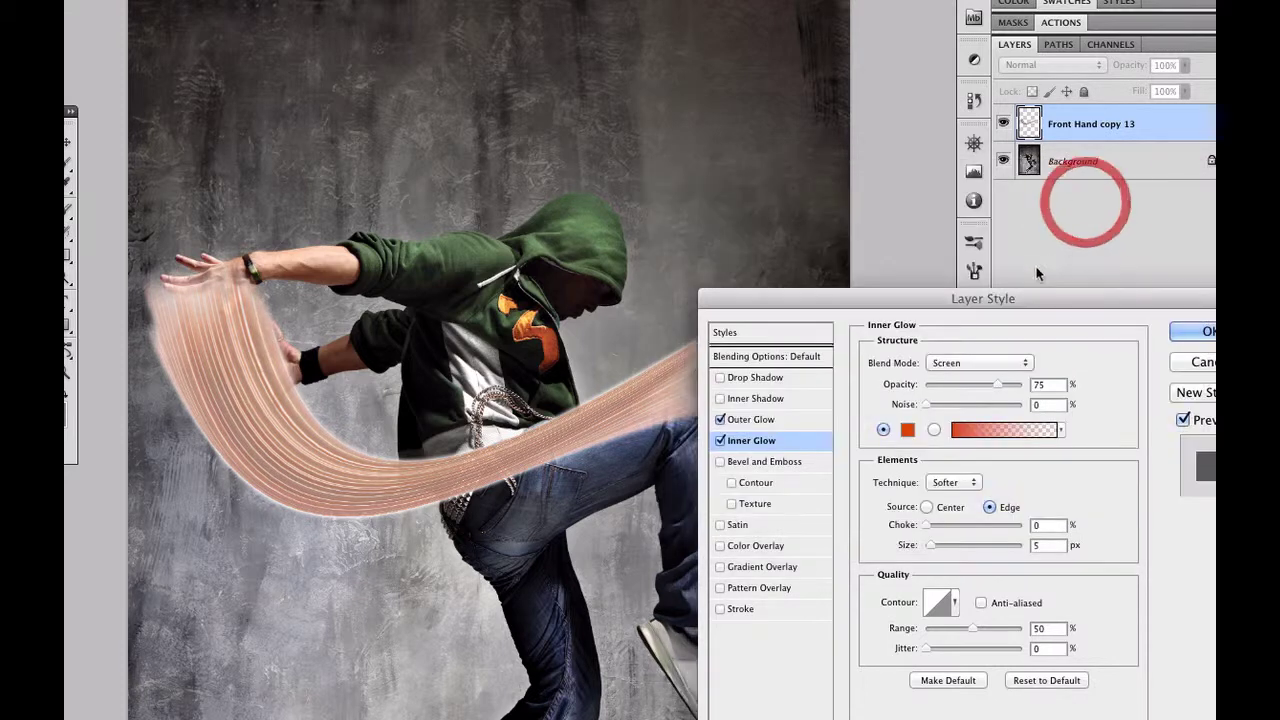
- Set the Inner Glow's blend mode to Hard Light
{"action": "left_click_drag", "start_coordinate": [912, 298], "coordinate": [856, 110]}
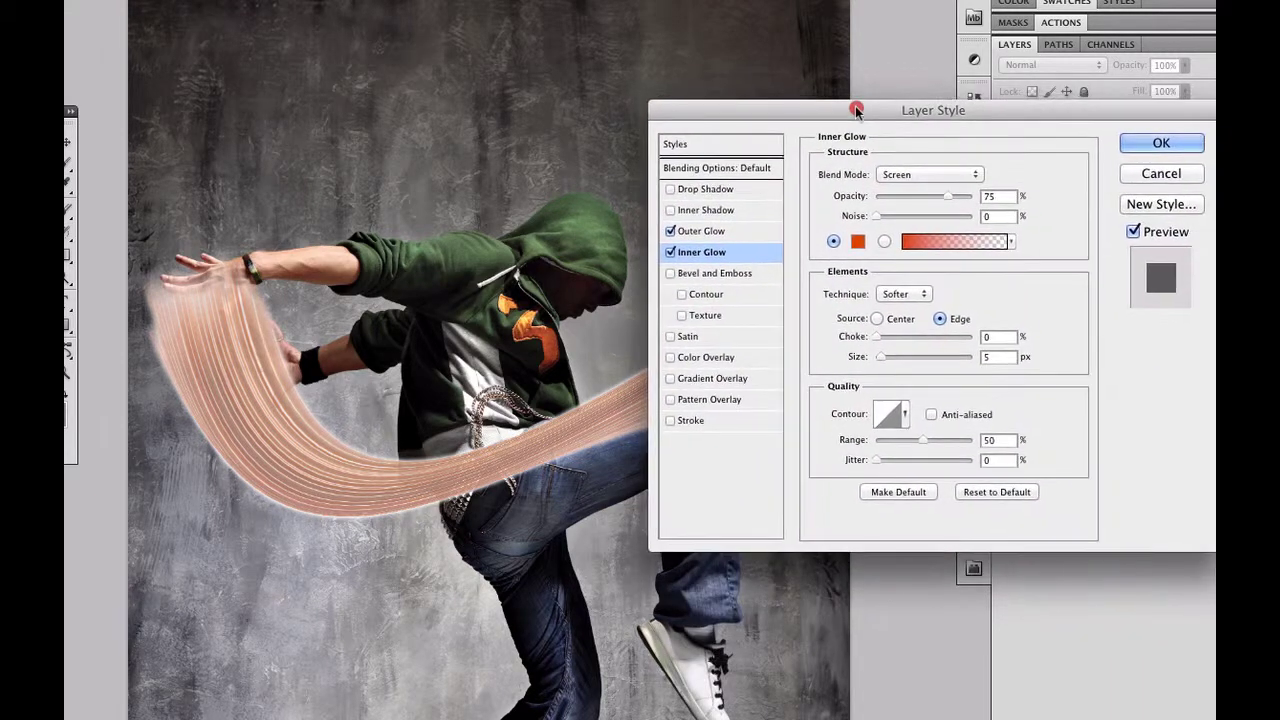
{"action": "left_click", "coordinate": [928, 176]}
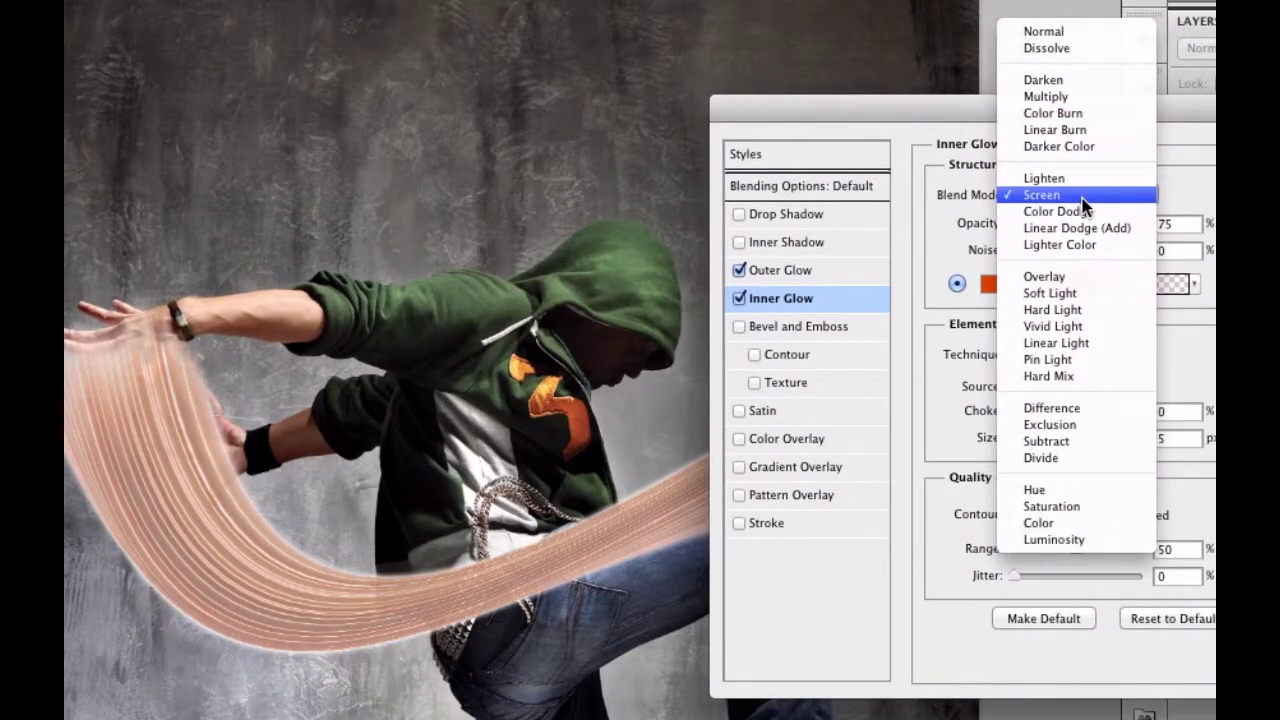
{"action": "left_click", "coordinate": [1054, 310]}
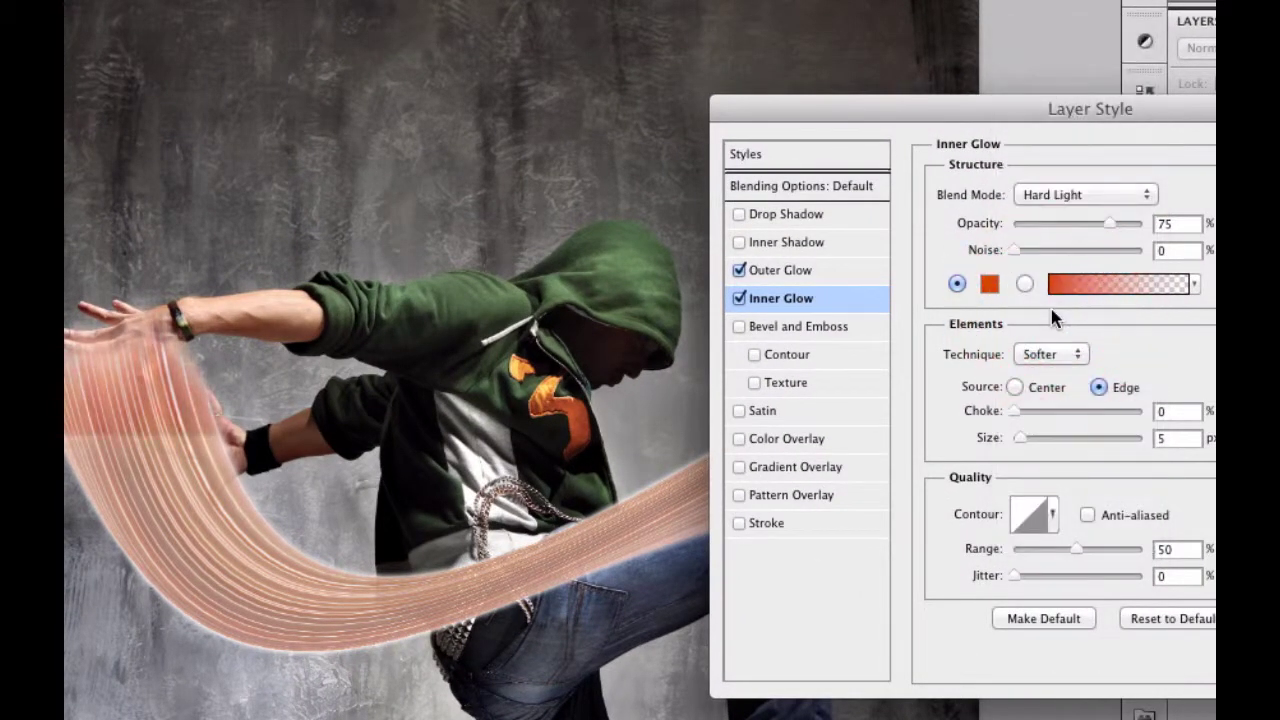
{"action": "left_click_drag", "start_coordinate": [905, 115], "coordinate": [894, 327]}
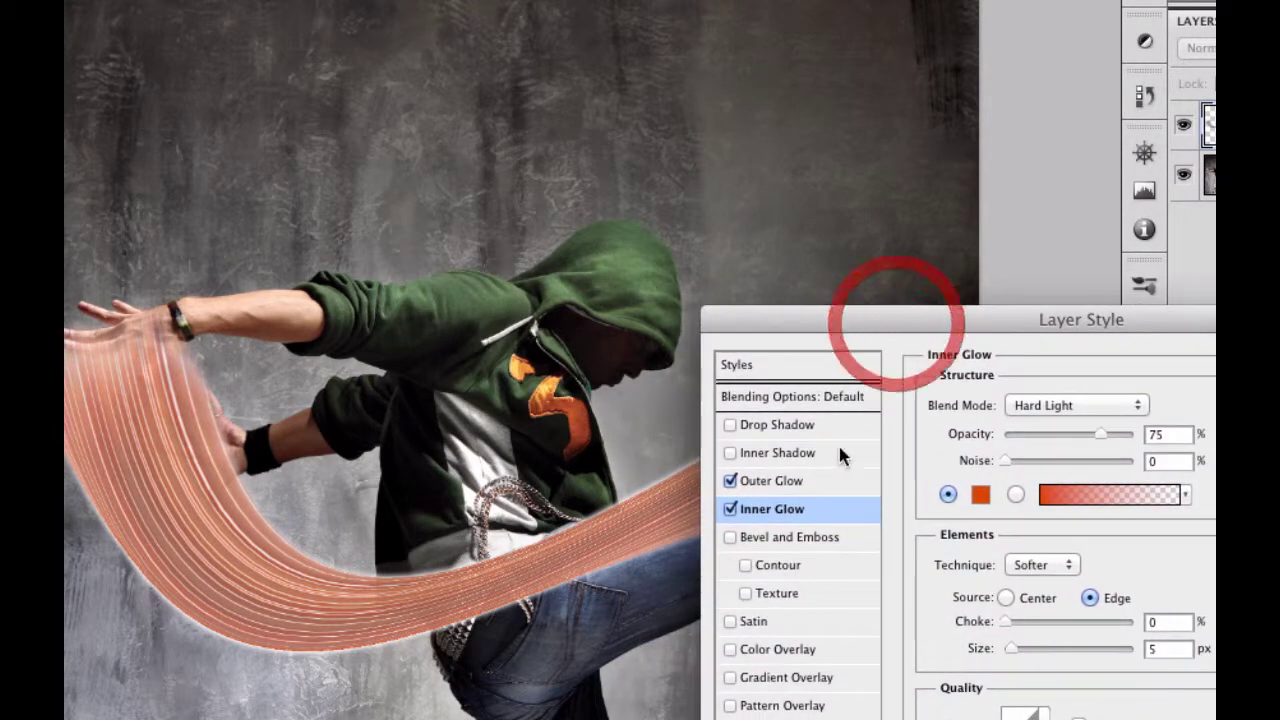
- Review the Outer Glow settings, then enable anti-aliasing for the Inner Glow's contour and apply the layer style
{"action": "left_click", "coordinate": [797, 489]}
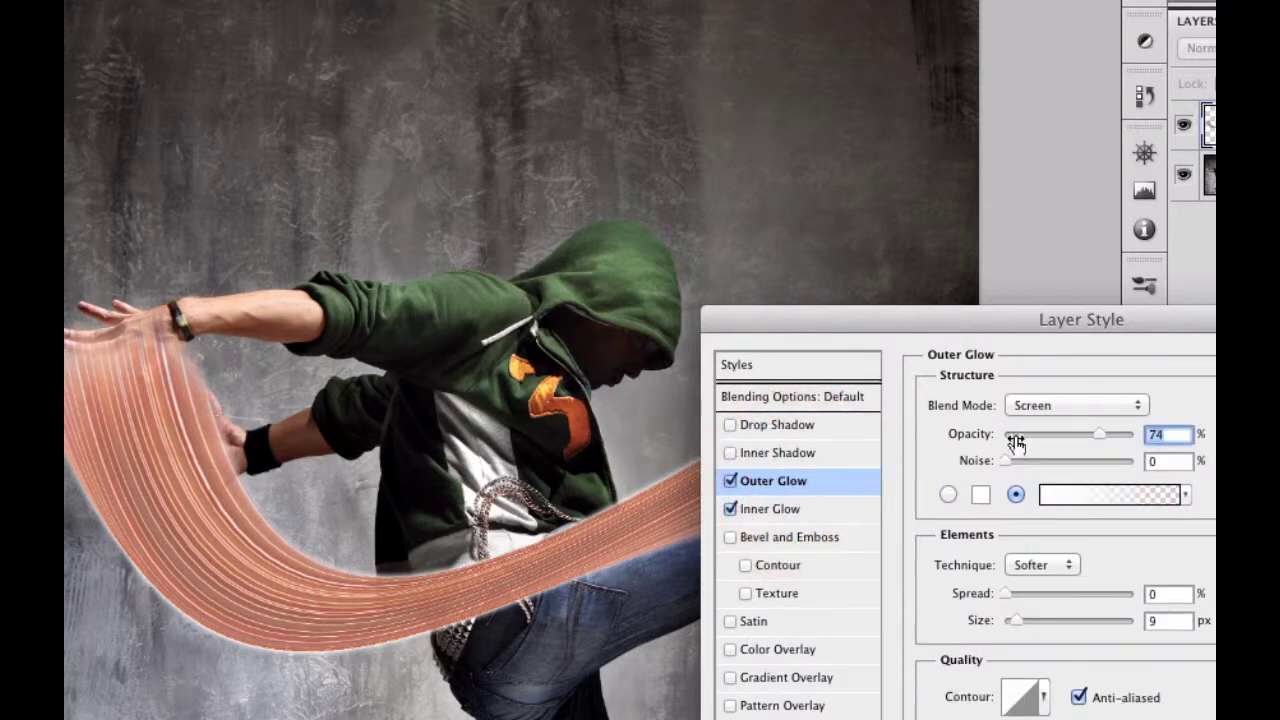
{"action": "left_click", "coordinate": [823, 512]}
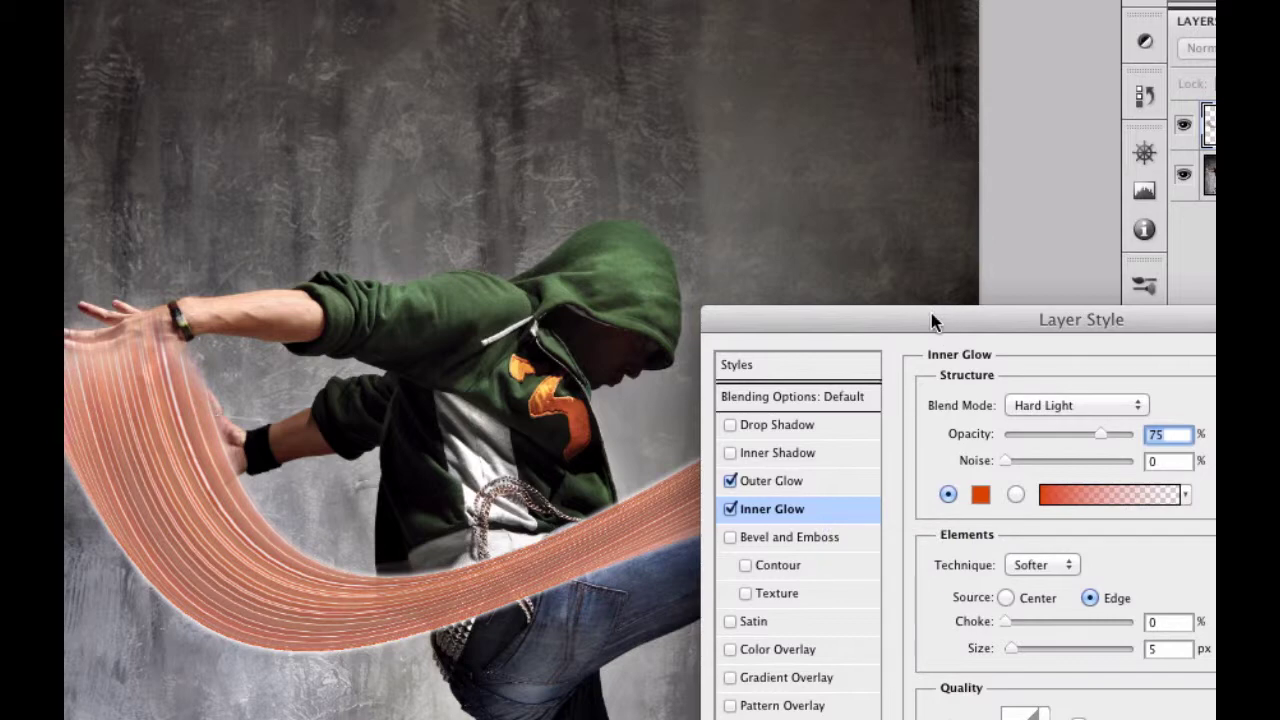
{"action": "left_click_drag", "start_coordinate": [931, 313], "coordinate": [916, 285]}
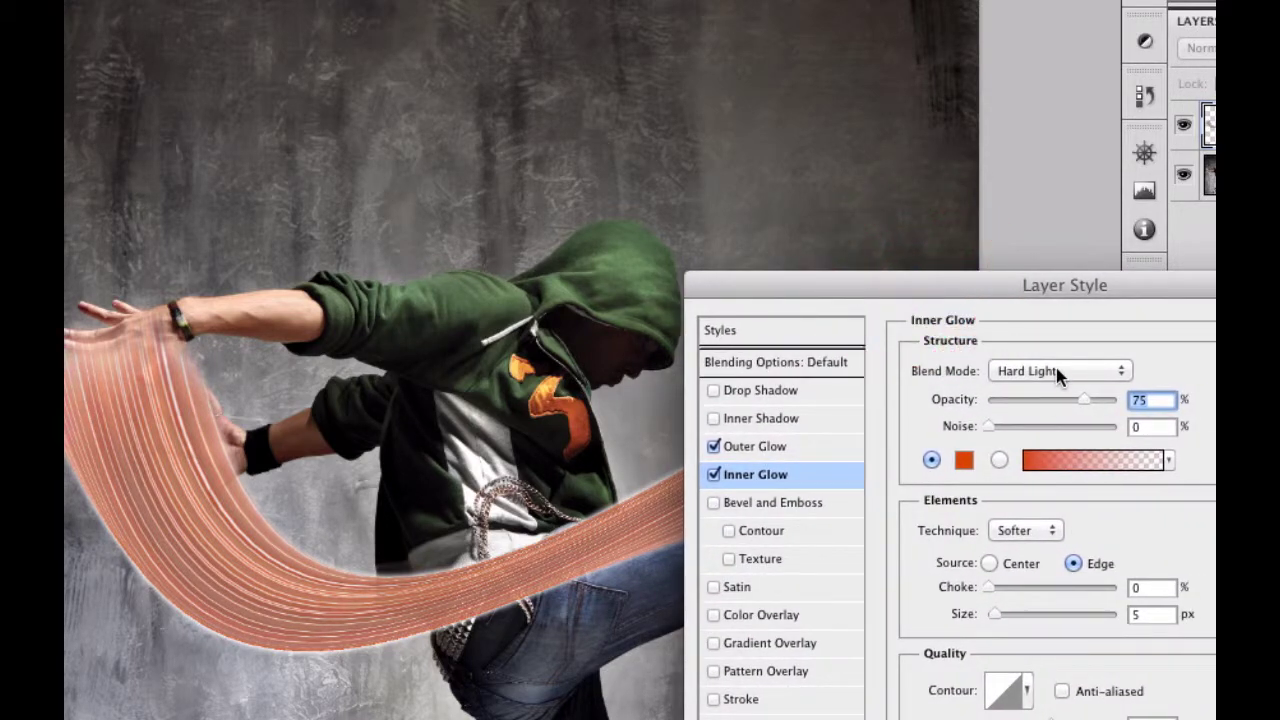
{"action": "left_click", "coordinate": [1062, 690]}
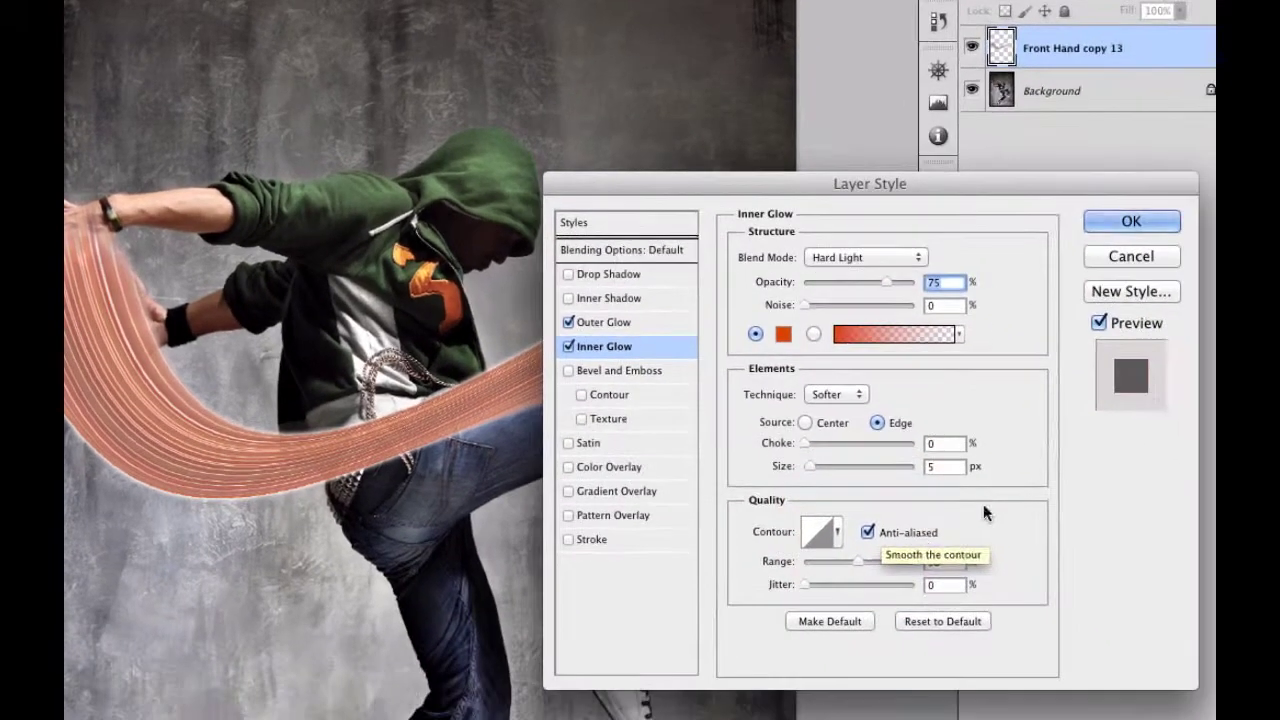
{"action": "left_click", "coordinate": [1128, 223]}
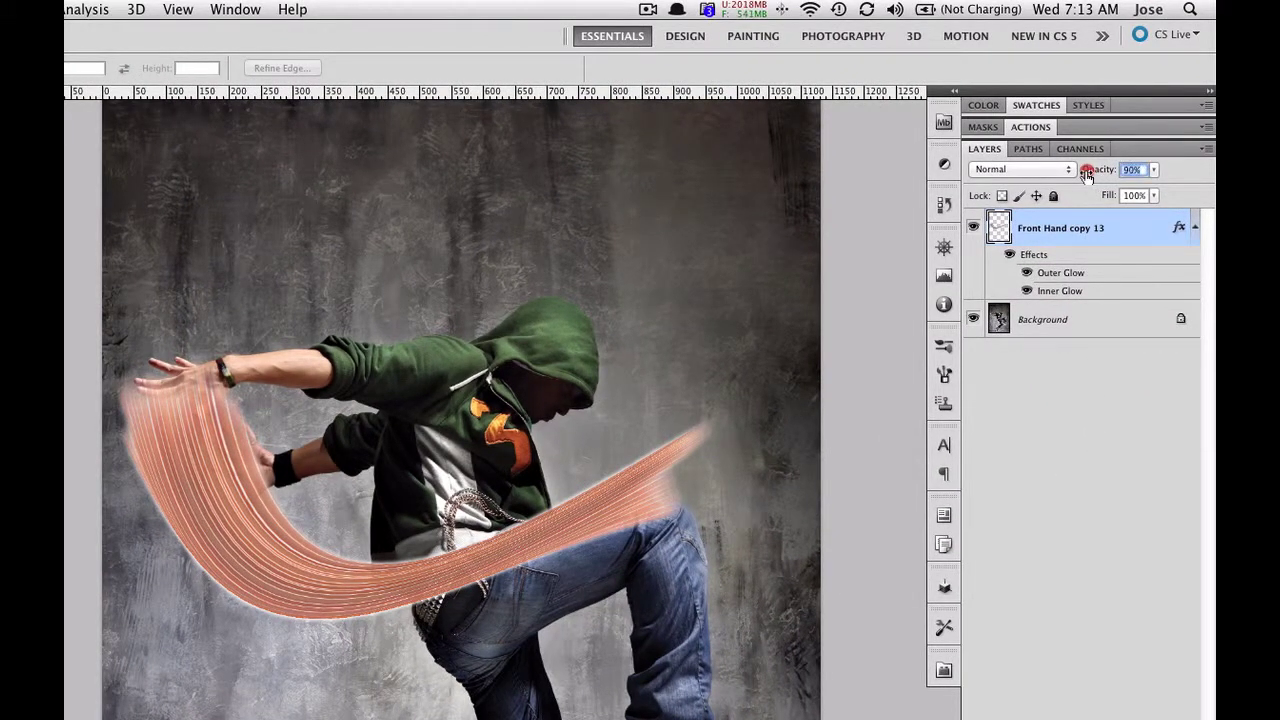
- Set the streak layer's opacity to 87% and collapse its list of effects
{"action": "left_click_drag", "start_coordinate": [1075, 172], "coordinate": [1103, 173]}
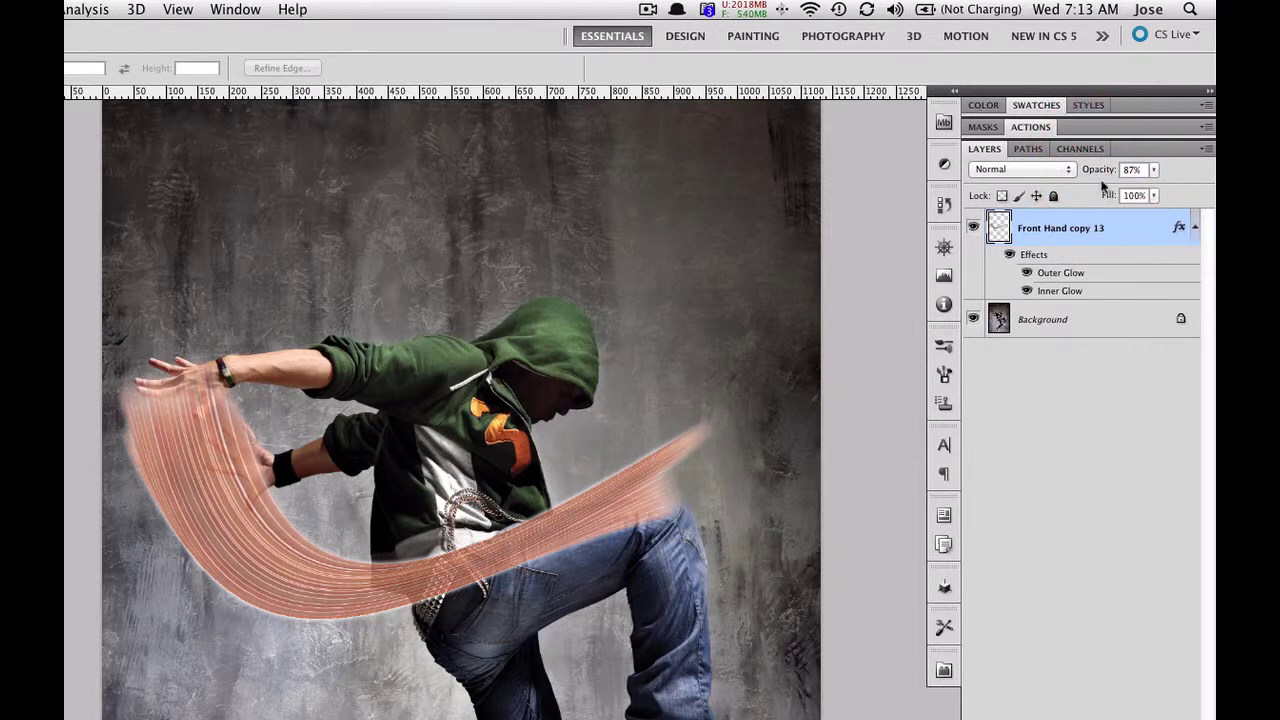
{"action": "left_click", "coordinate": [1195, 228]}
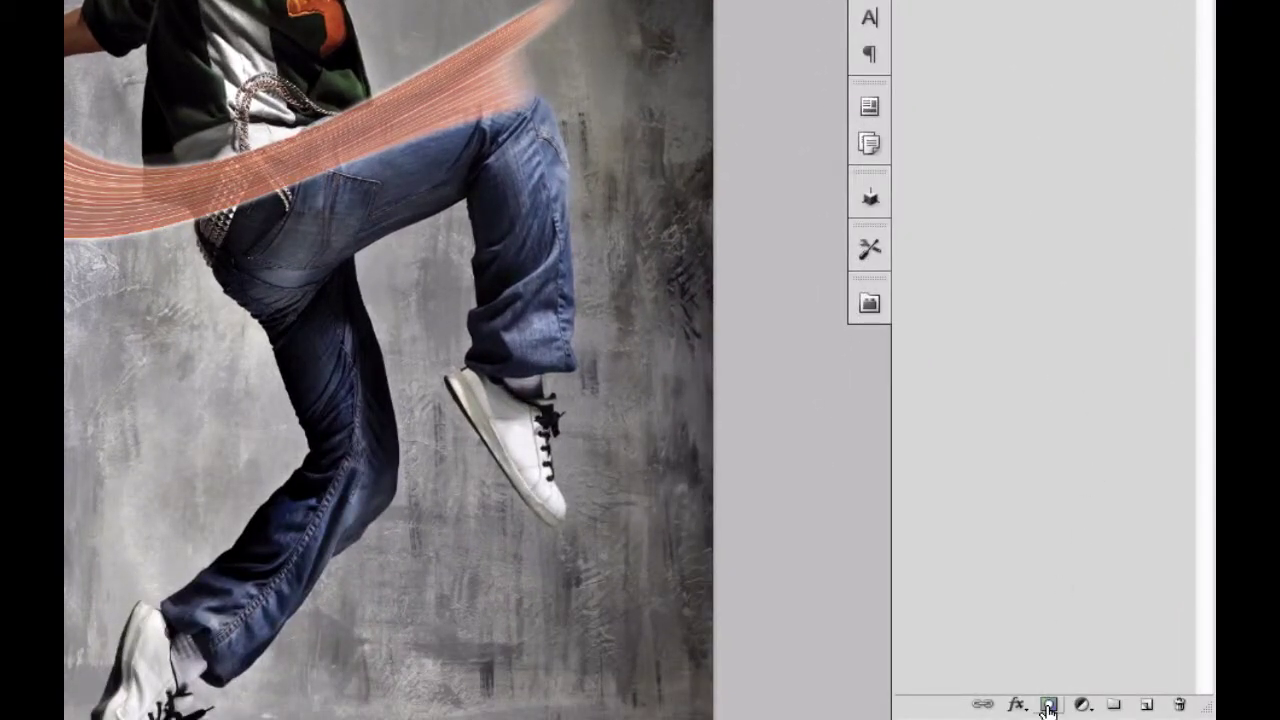
- Add a layer mask to the streak layer and brush black over the front hand to remove the streak from its fingers and wrist
{"action": "left_click", "coordinate": [1047, 705]}
{"action": "key", "text": "b"}
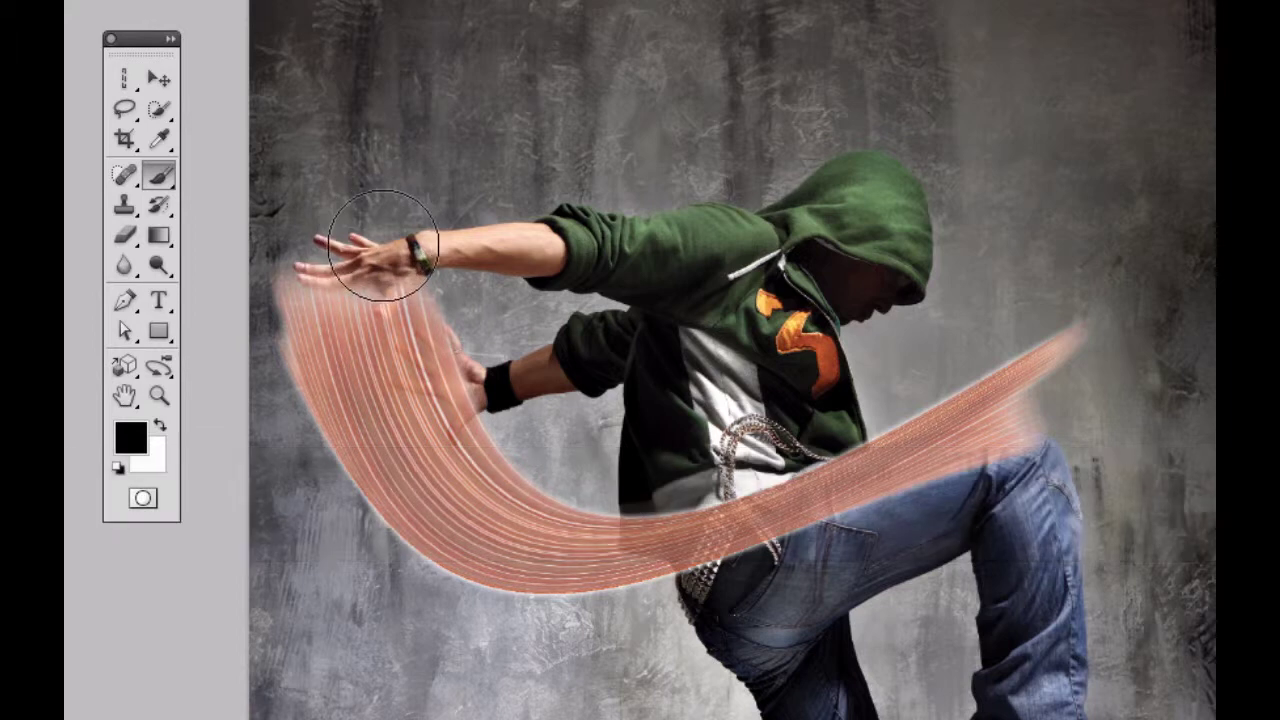
{"action": "mouse_move", "coordinate": [375, 230]}
{"action": "left_mouse_down"}
{"action": "mouse_move", "coordinate": [380, 200]}
{"action": "mouse_move", "coordinate": [400, 243]}
{"action": "mouse_move", "coordinate": [394, 200]}
{"action": "mouse_move", "coordinate": [369, 235]}
{"action": "left_mouse_up"}
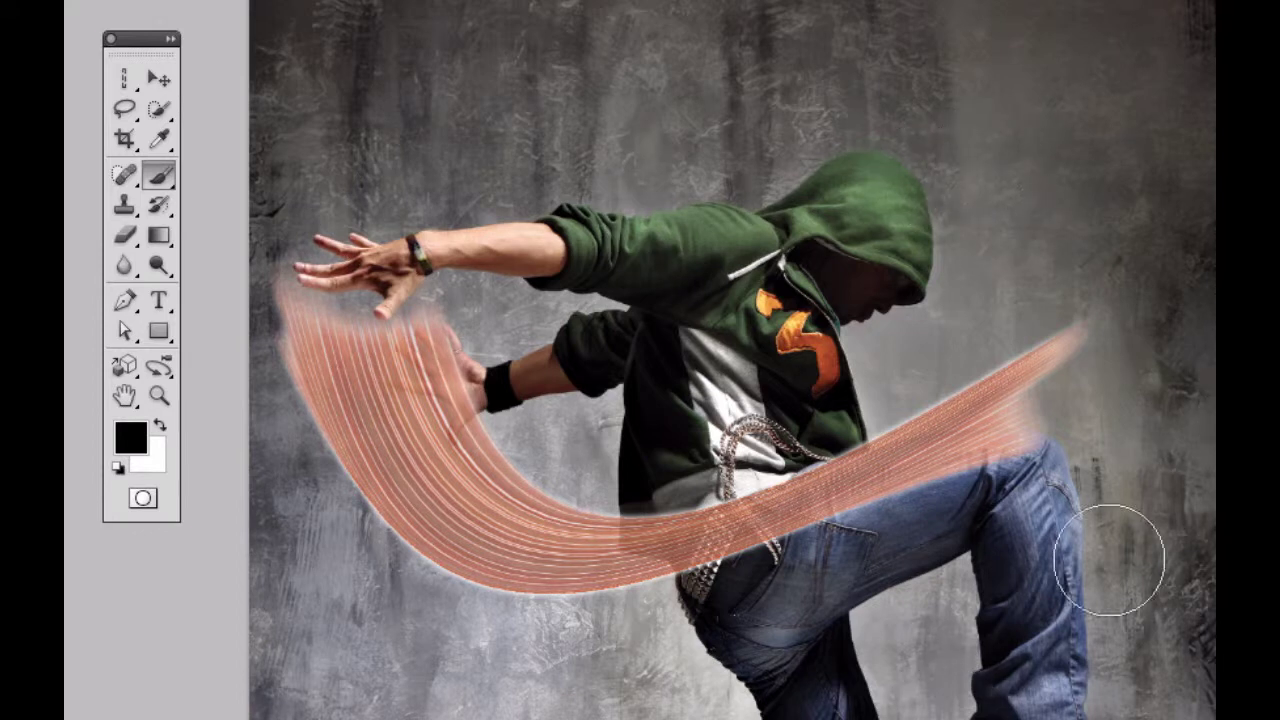
{"action": "key", "text": "v"}
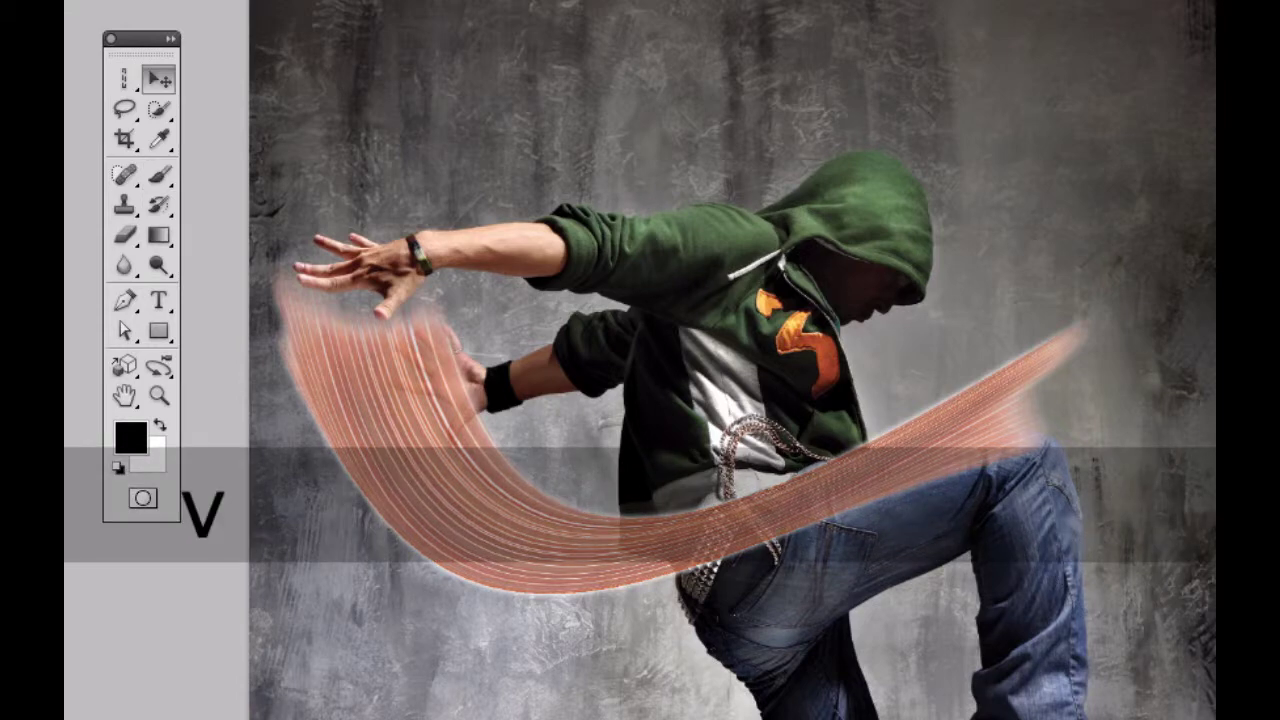
{"action": "key", "text": "super+minus"}
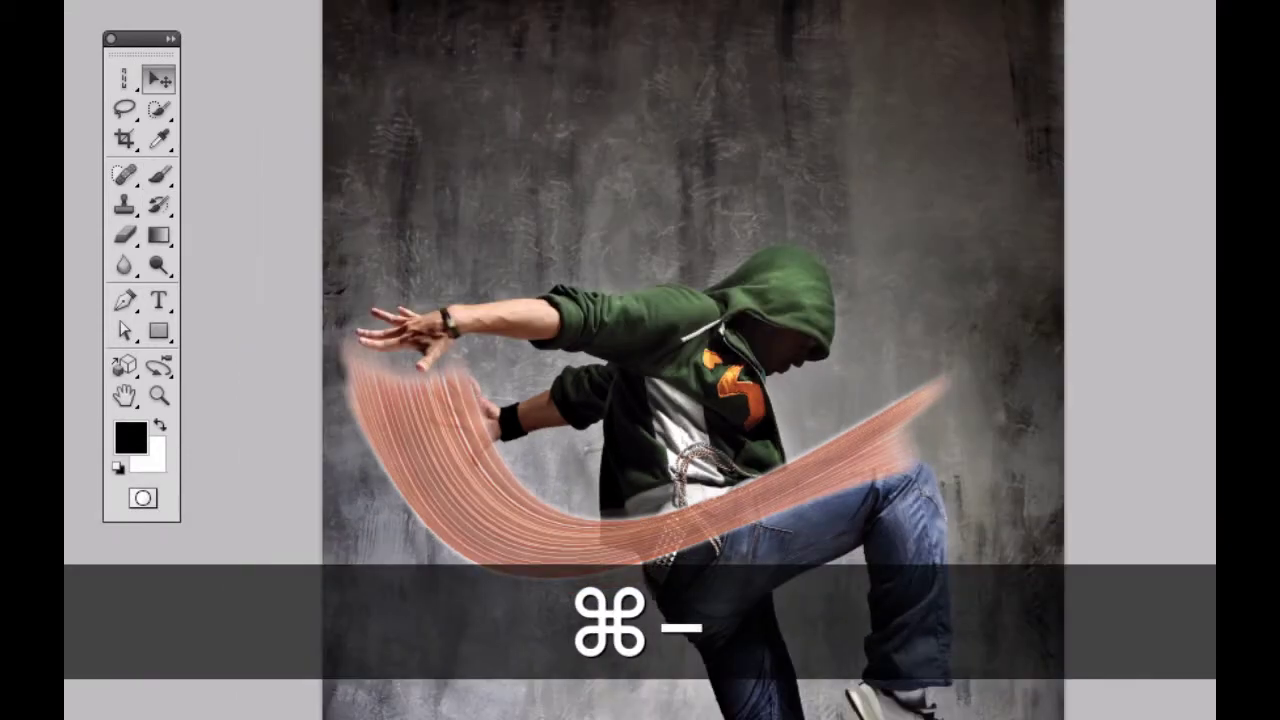
{"action": "left_click_drag", "start_coordinate": [999, 607], "coordinate": [979, 561]}
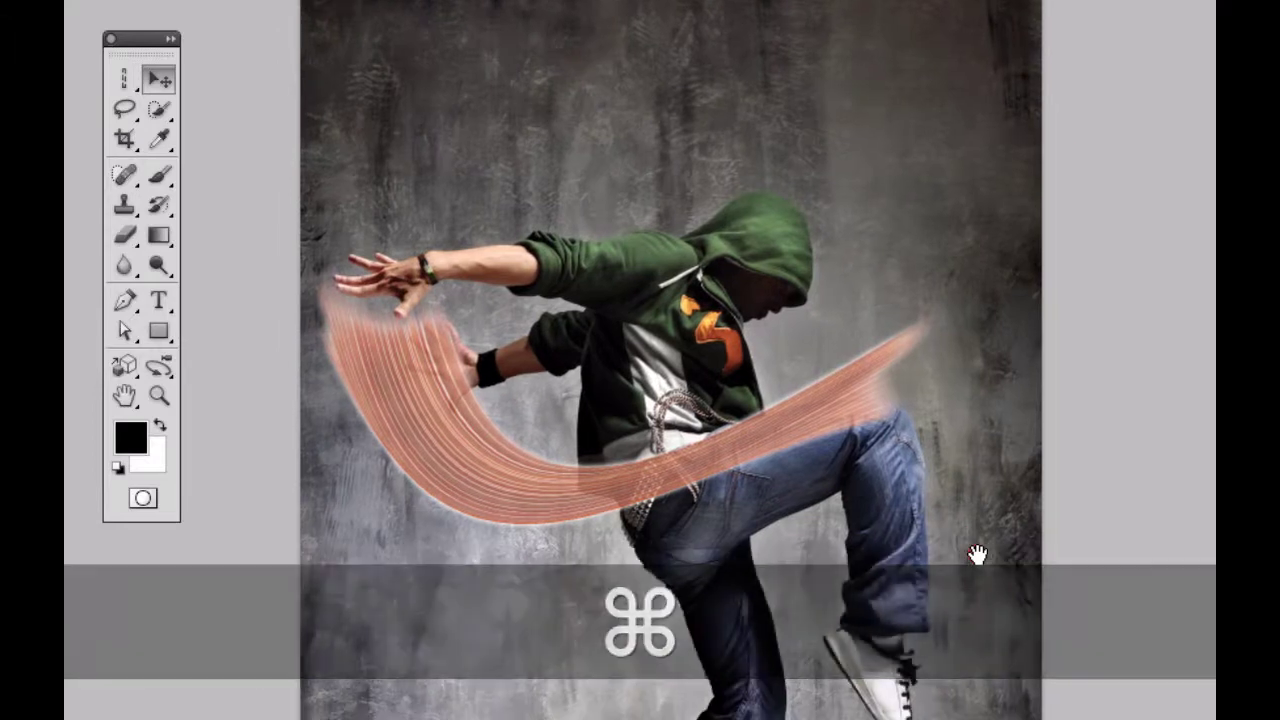